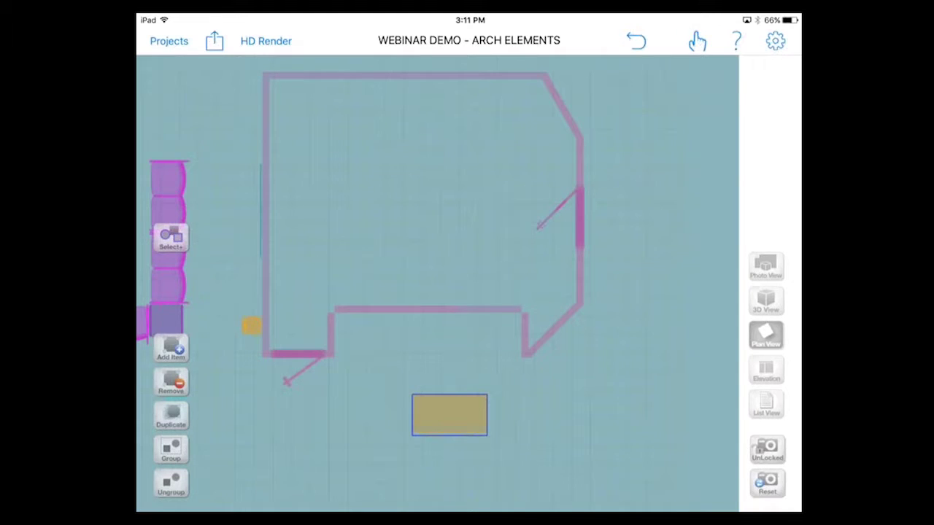
Step: Move the selected rectangular item up toward the recessed lower wall of the room in plan view
{"action": "left_click_drag", "start_coordinate": [449, 415], "coordinate": [484, 337]}
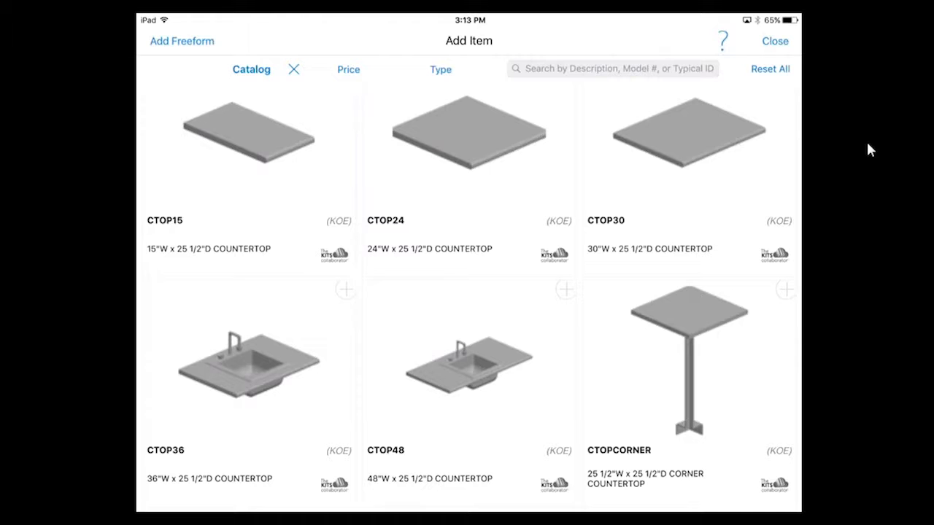
Step: Browse the countertop models in the item catalog
{"action": "scroll", "coordinate": [474, 288], "scroll_direction": "down", "scroll_amount": 1}
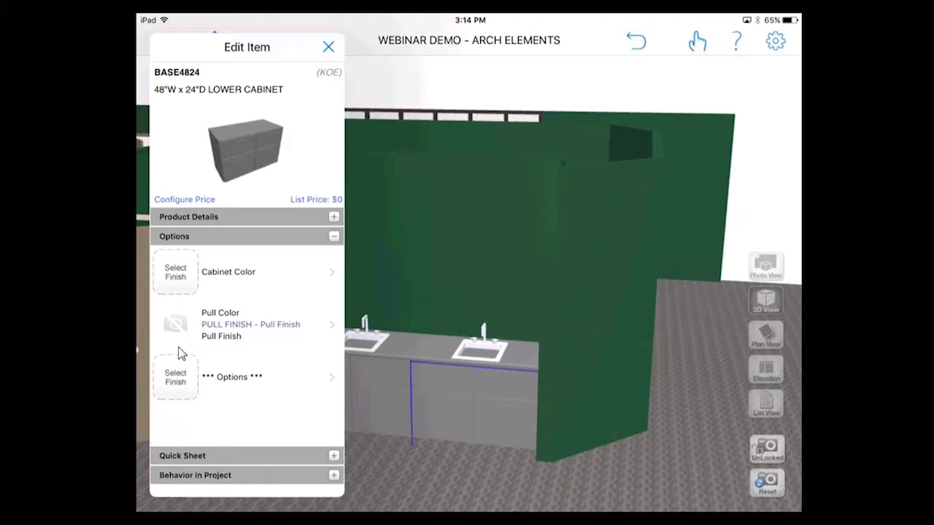
Step: Review the lower cabinet's color finishes in wood veneer and laminate, filtering the laminates to red and gray
{"action": "left_click", "coordinate": [181, 392]}
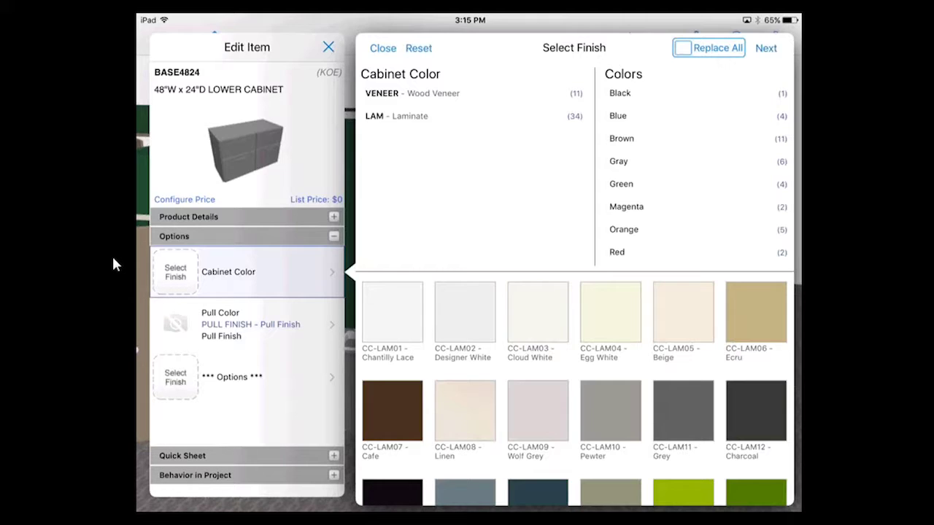
{"action": "left_click", "coordinate": [412, 93]}
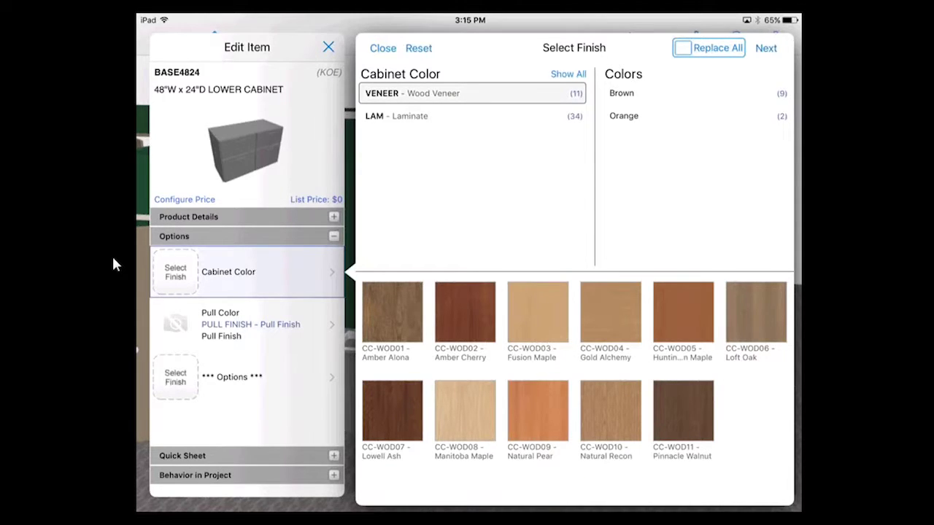
{"action": "left_click", "coordinate": [568, 74]}
{"action": "left_click", "coordinate": [398, 116]}
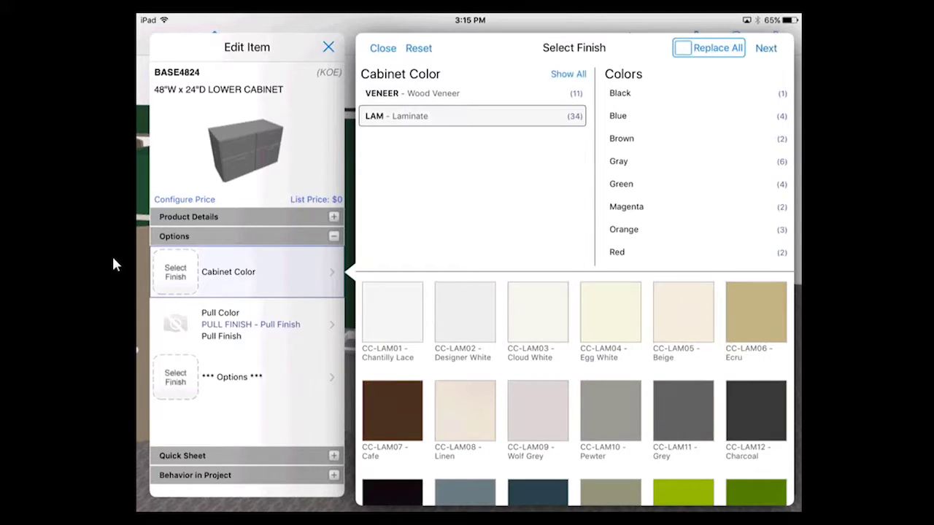
{"action": "scroll", "coordinate": [577, 391], "scroll_direction": "down", "scroll_amount": 10}
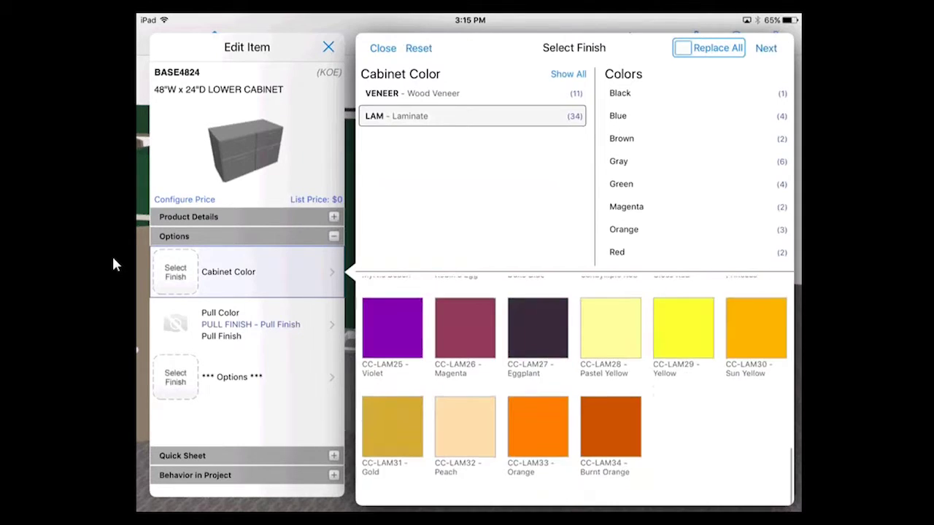
{"action": "scroll", "coordinate": [576, 391], "scroll_direction": "up", "scroll_amount": 10}
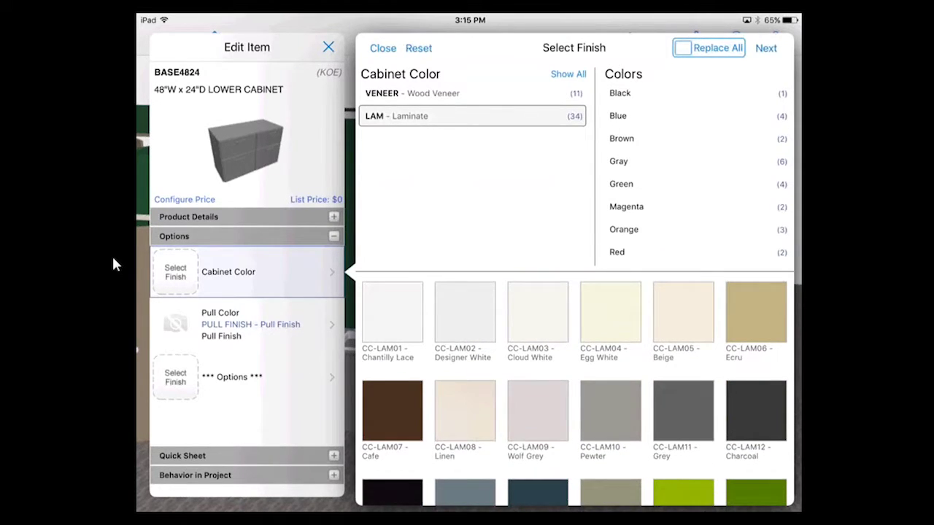
{"action": "left_click", "coordinate": [657, 252]}
{"action": "left_click", "coordinate": [694, 161]}
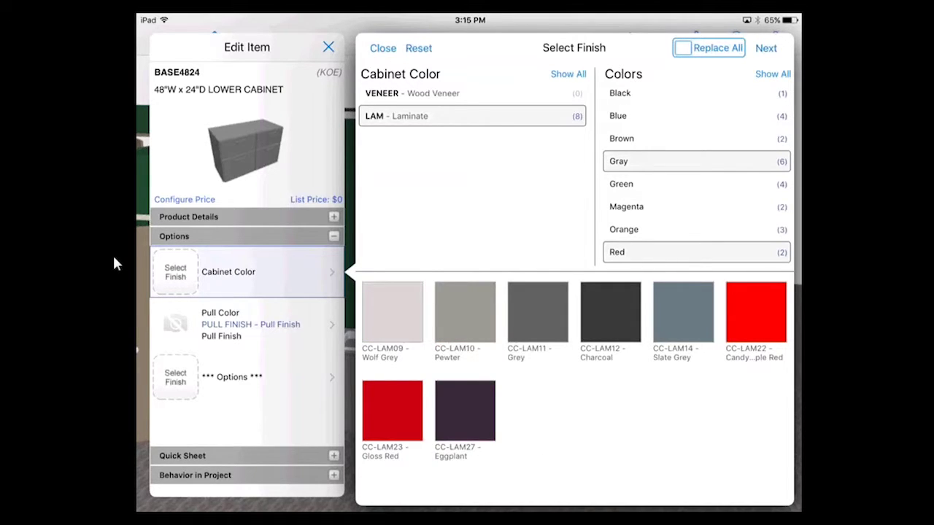
Step: Set the 48-inch lower cabinet's color to Natural Pear wood veneer and its pull color to Satin Nickel
{"action": "left_click", "coordinate": [437, 94]}
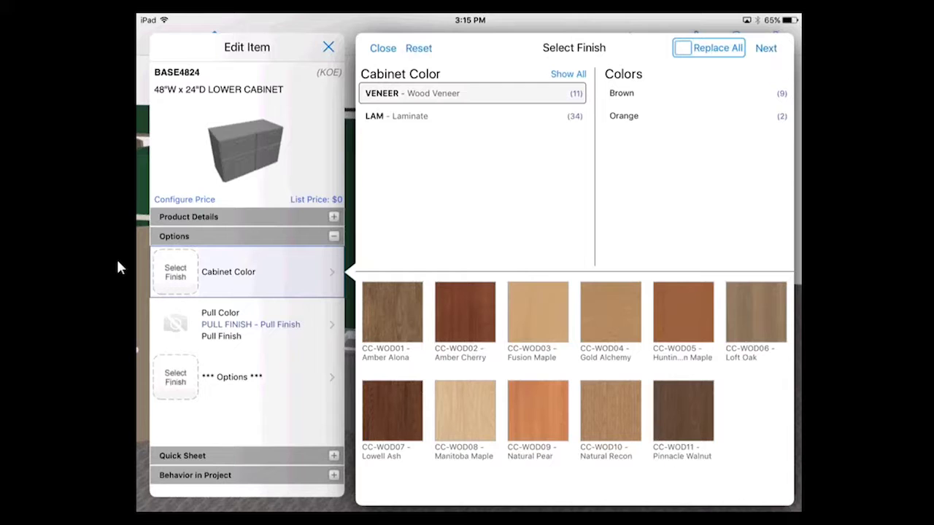
{"action": "left_click", "coordinate": [538, 412]}
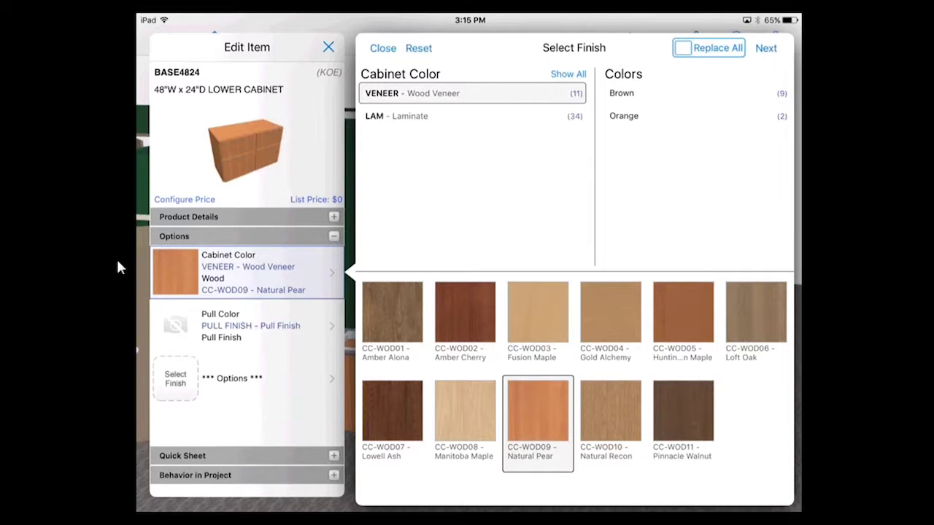
{"action": "left_click", "coordinate": [767, 47]}
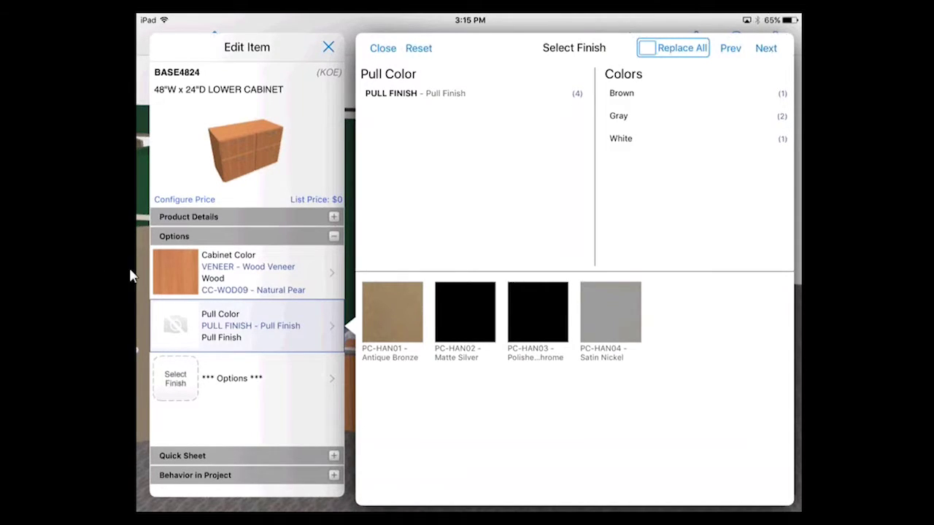
{"action": "left_click", "coordinate": [610, 312]}
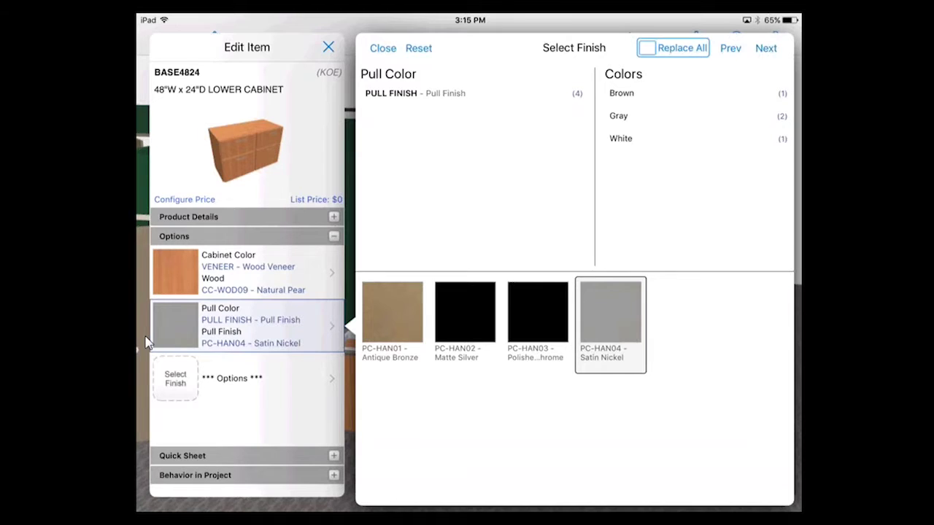
{"action": "left_click", "coordinate": [148, 363]}
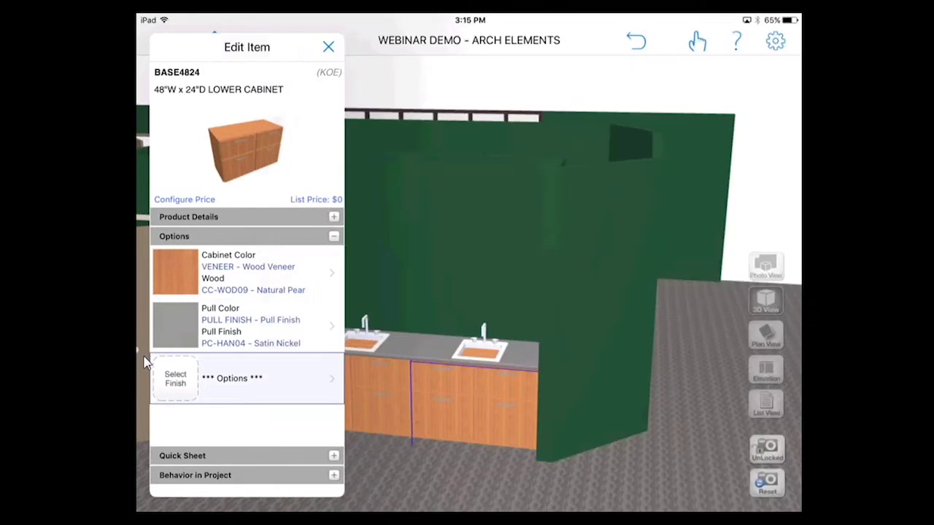
Step: Try the 4 Drawer, 6 Drawer, 4 Door Left, Middle and Right, and 3 Drawer 2 Door 3 Drawer configurations on the lower cabinet
{"action": "left_click", "coordinate": [144, 379]}
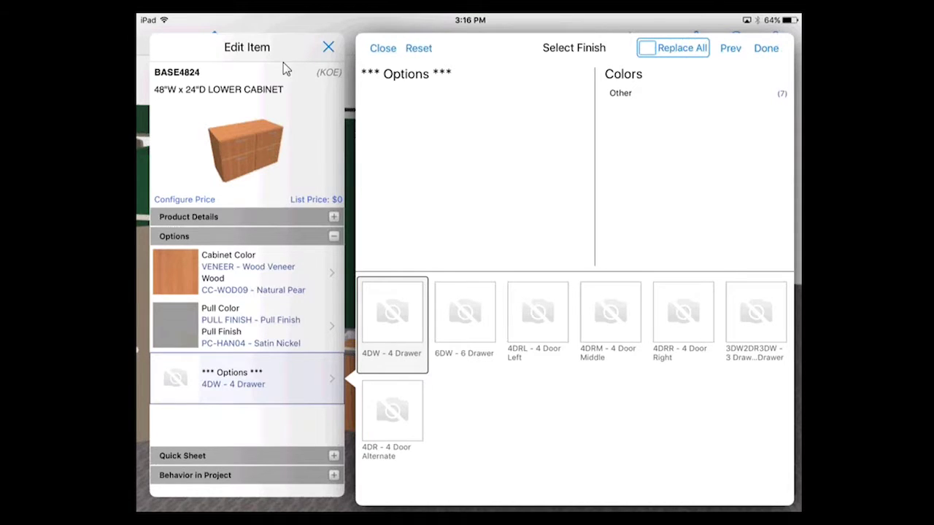
{"action": "left_click_drag", "start_coordinate": [209, 202], "coordinate": [277, 125]}
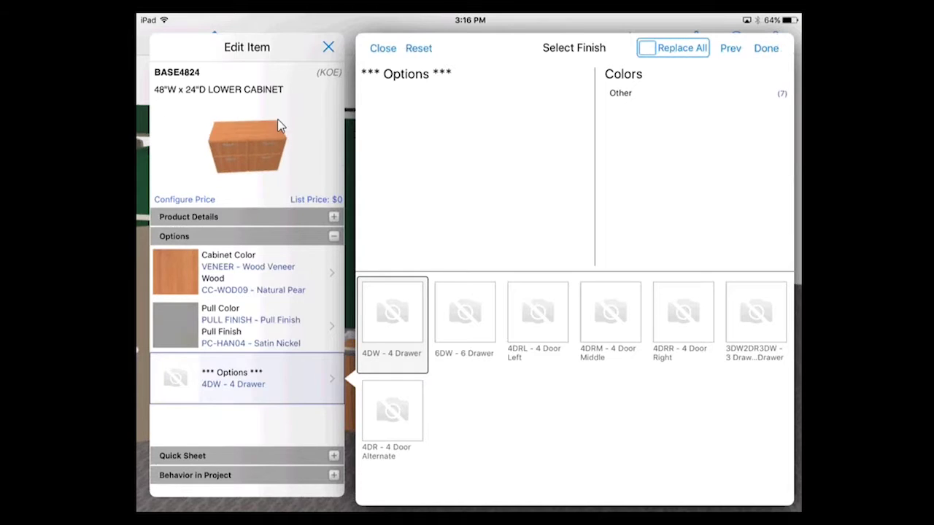
{"action": "left_click_drag", "start_coordinate": [178, 111], "coordinate": [276, 192]}
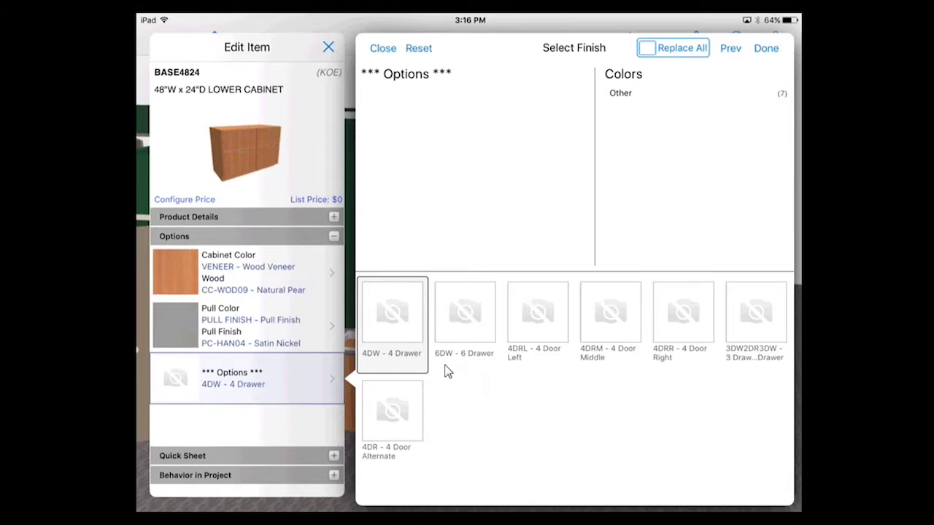
{"action": "left_click", "coordinate": [493, 370]}
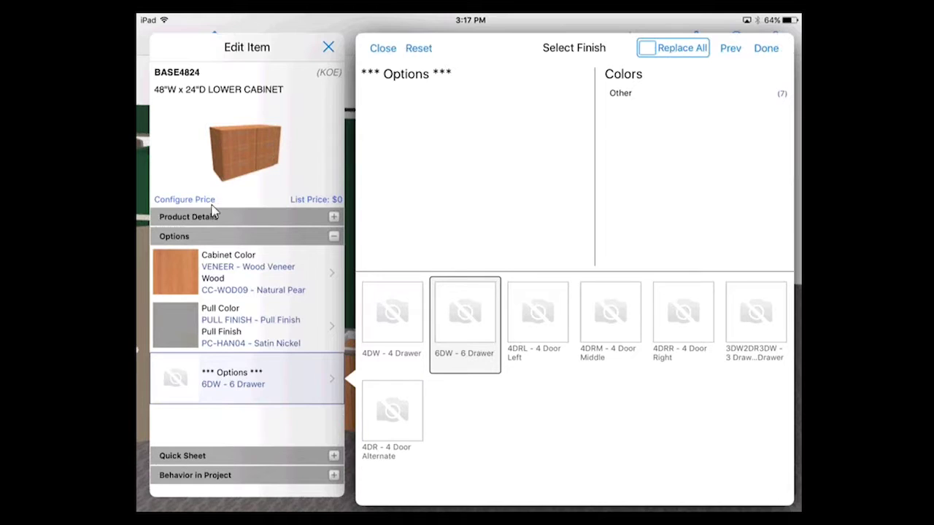
{"action": "key", "text": "Right"}
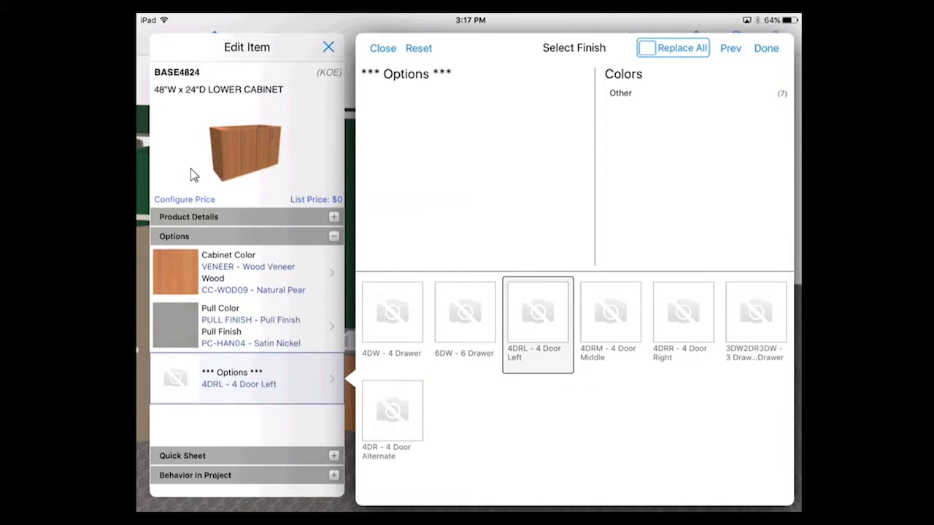
{"action": "key", "text": "Right"}
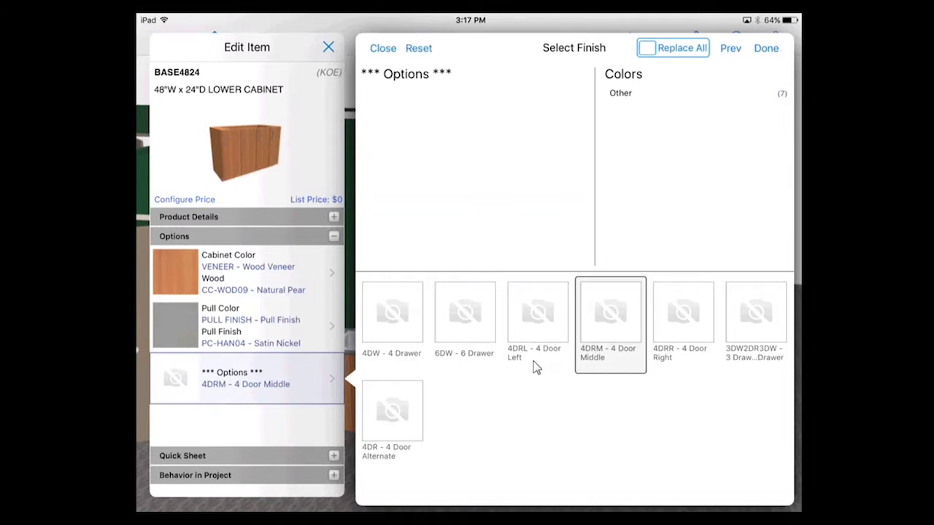
{"action": "key", "text": "Right"}
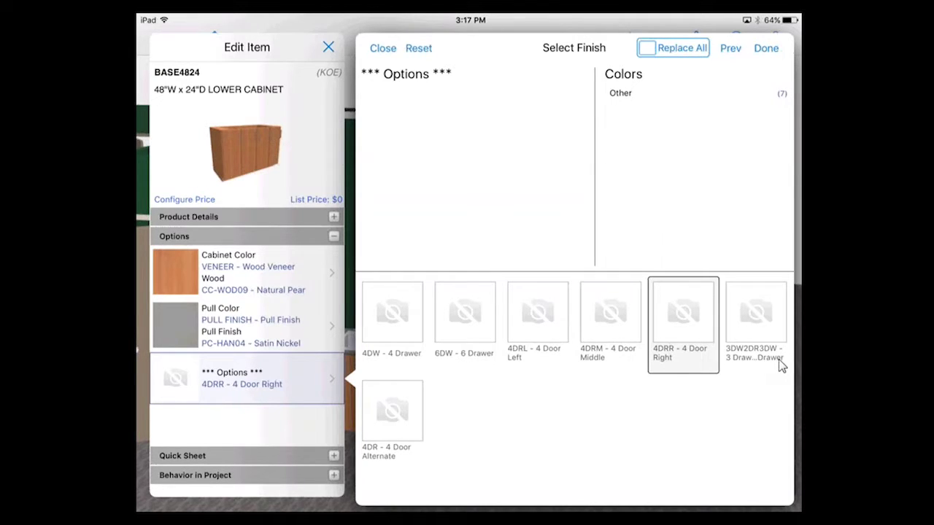
{"action": "key", "text": "Right"}
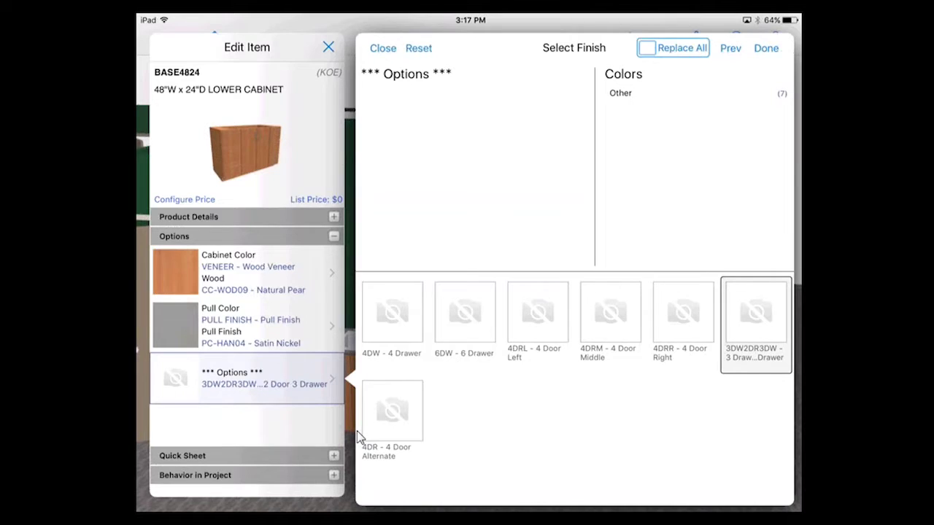
Step: Set the lower cabinet's configuration to 4 Door Alternate and finish editing it
{"action": "key", "text": "Right"}
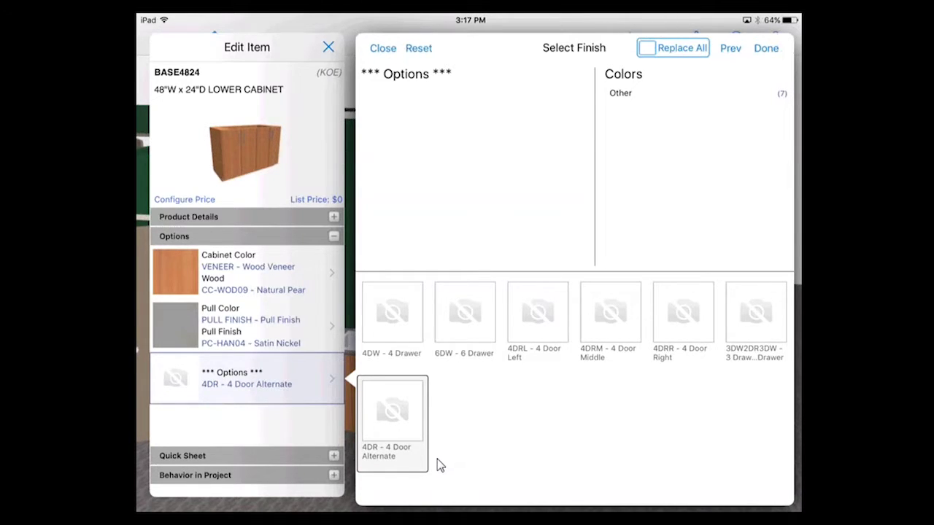
{"action": "key", "text": "Return"}
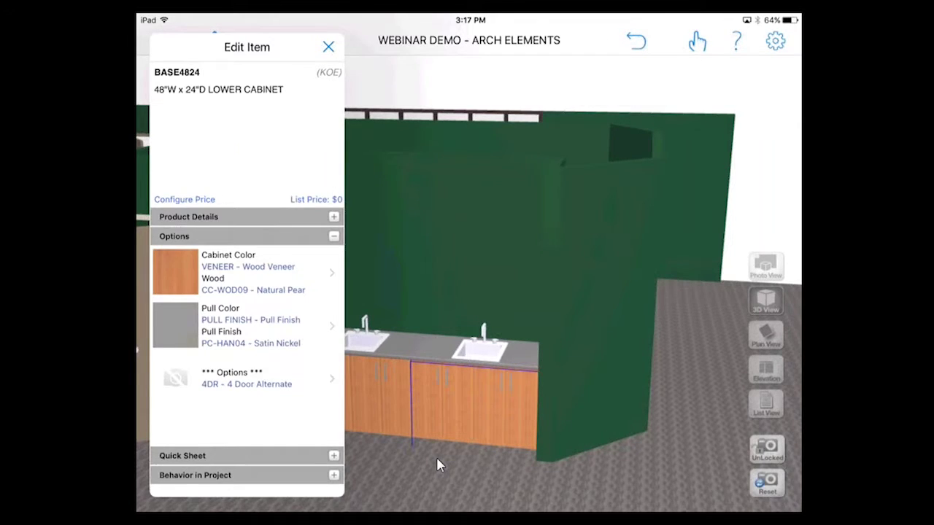
{"action": "key", "text": "Escape"}
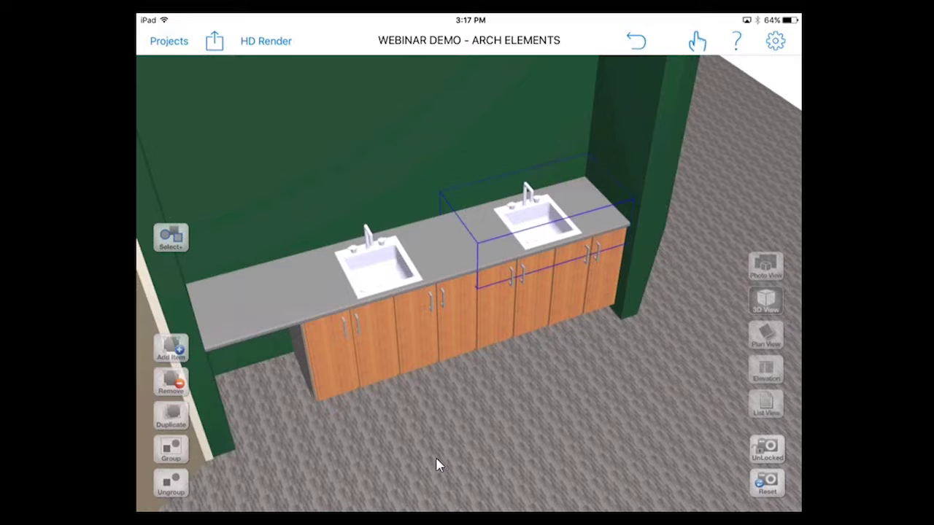
Step: Set the base gable's cabinet color to Natural Pear wood veneer to match the cabinets
{"action": "left_click", "coordinate": [435, 466]}
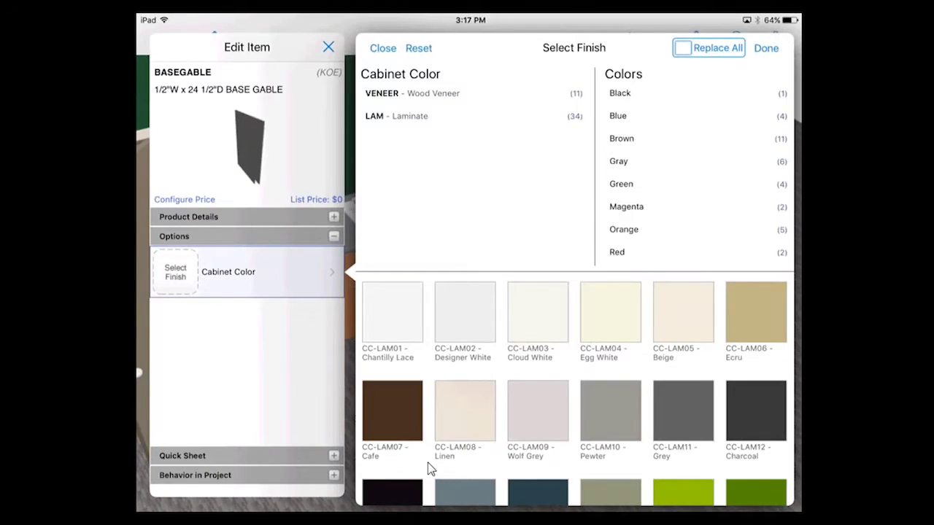
{"action": "left_click", "coordinate": [412, 93]}
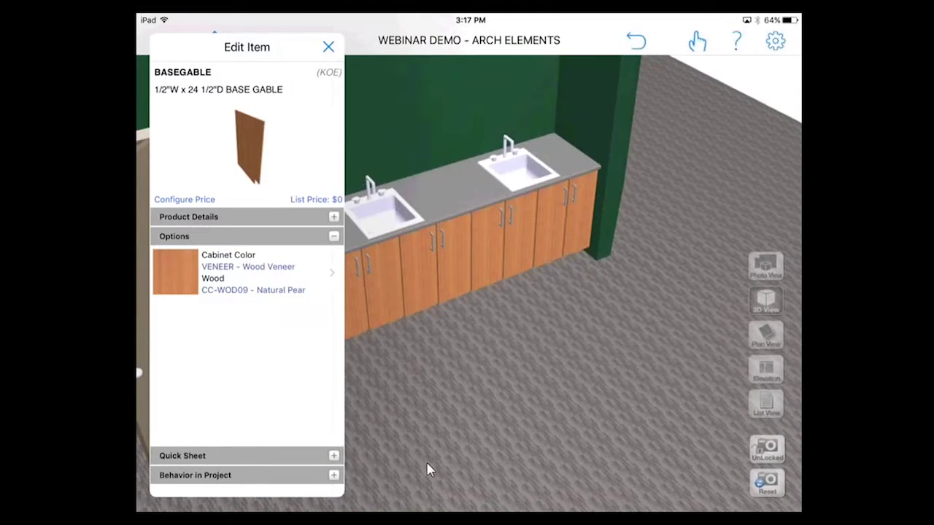
{"action": "left_click", "coordinate": [428, 470]}
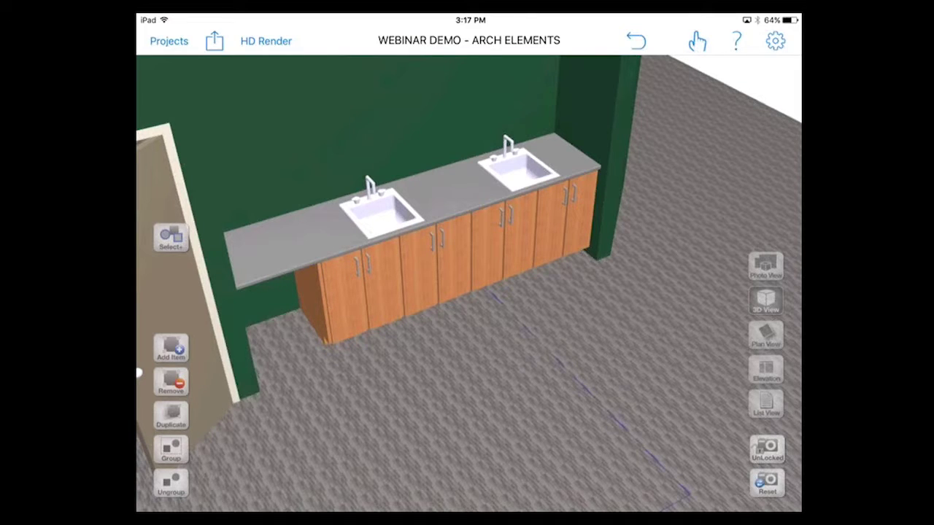
Step: Set the 48-inch sink countertop's material to the white laminate Chantilly Lace, with the finish replaced on all items
{"action": "left_click", "coordinate": [536, 179]}
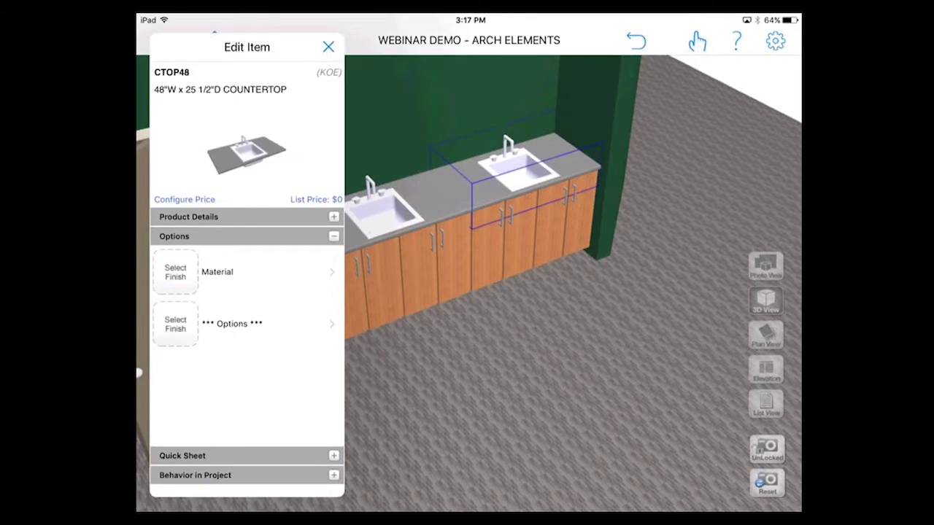
{"action": "left_click", "coordinate": [241, 272]}
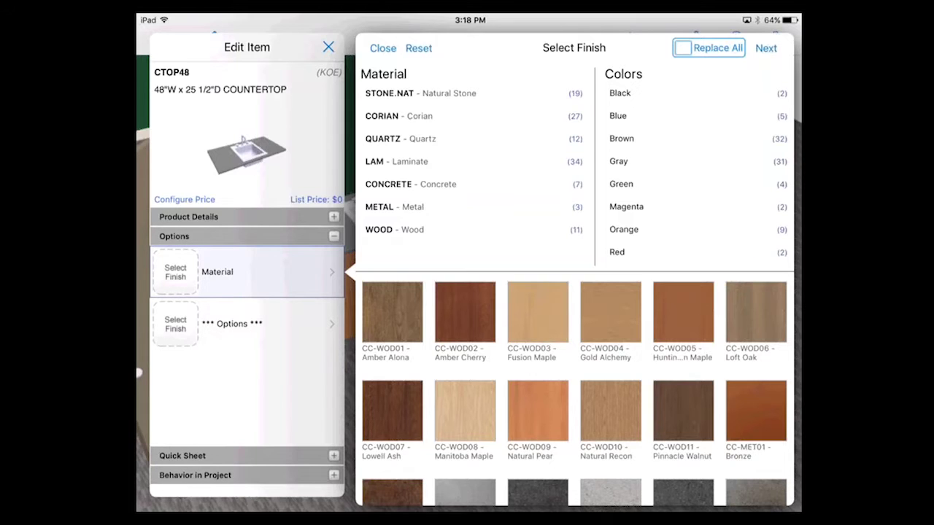
{"action": "left_click", "coordinate": [398, 161]}
{"action": "scroll", "coordinate": [698, 170], "scroll_direction": "down", "scroll_amount": 2}
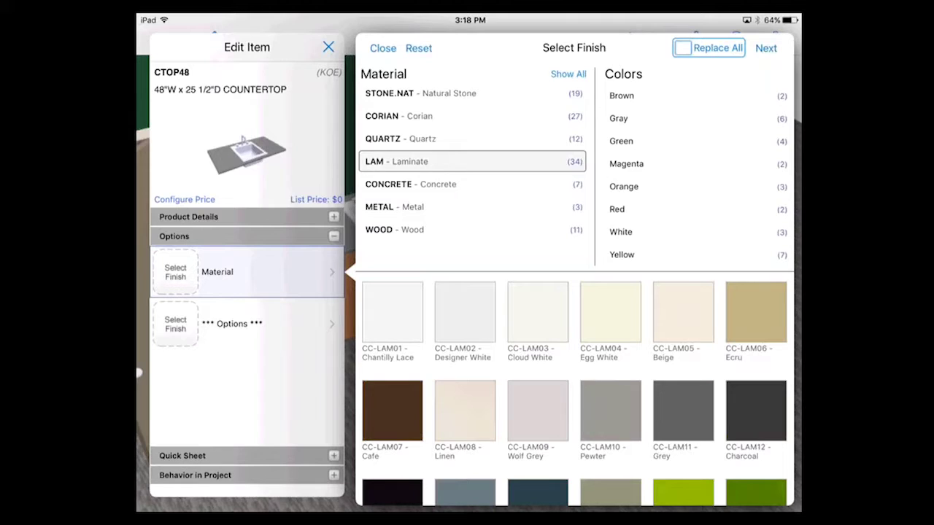
{"action": "left_click", "coordinate": [621, 232]}
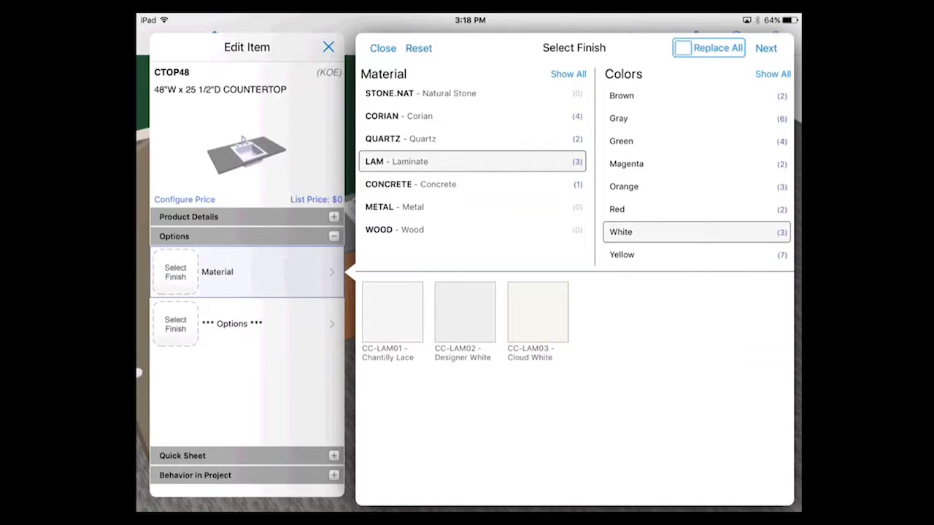
{"action": "left_click", "coordinate": [391, 313]}
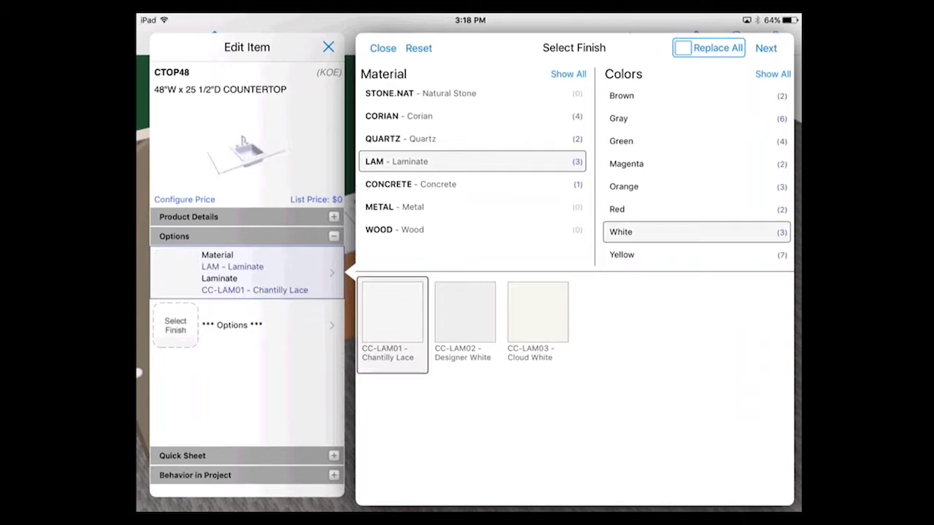
{"action": "left_click", "coordinate": [682, 48]}
{"action": "left_click", "coordinate": [767, 48]}
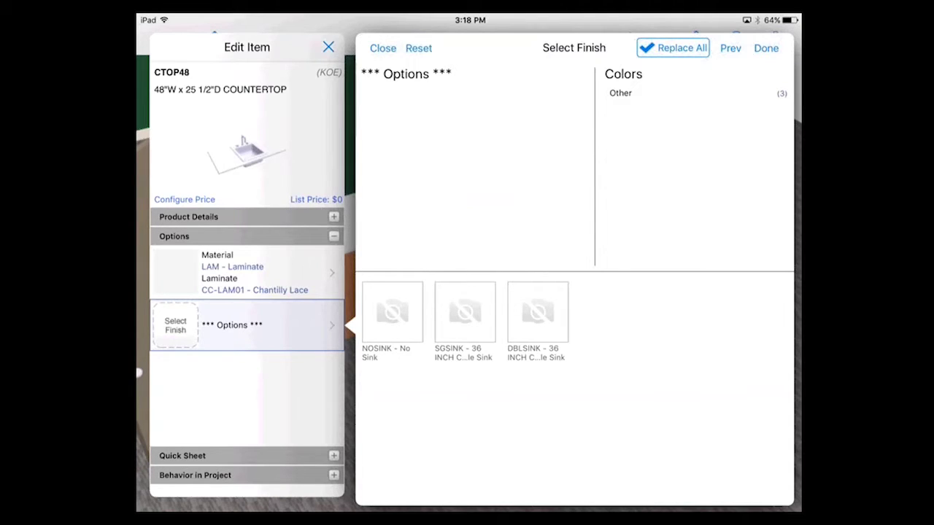
Step: Try the No Sink and single sink options on the 48-inch countertop, and set all matching countertops to DBLSINK
{"action": "left_click", "coordinate": [392, 321]}
{"action": "left_click", "coordinate": [465, 322]}
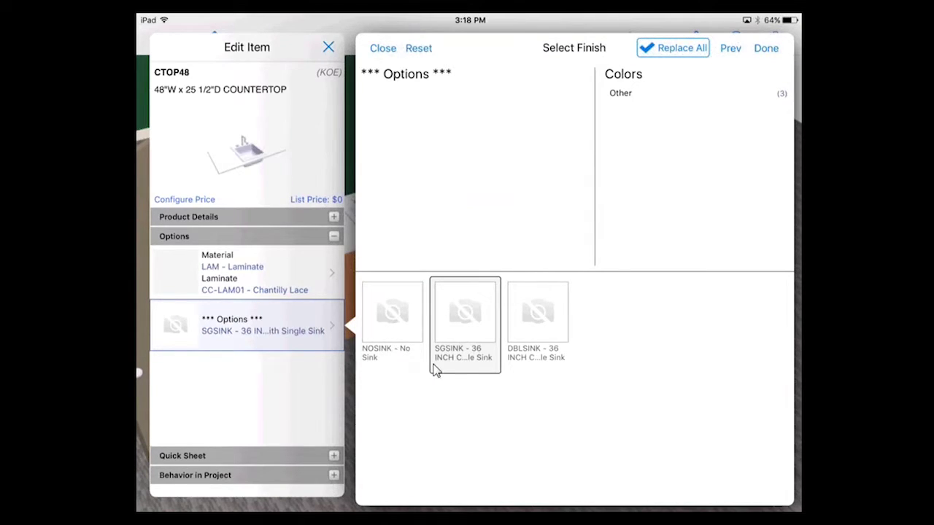
{"action": "left_click", "coordinate": [563, 342]}
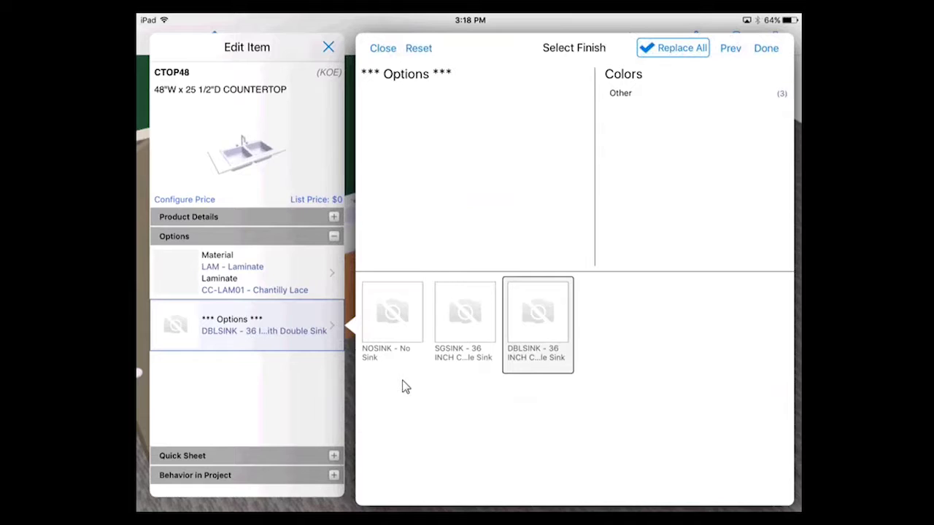
{"action": "left_click", "coordinate": [368, 354]}
Step: Keep the middle 48-inch countertop separate from like items and set only its sink option to NOSINK - No Sink
{"action": "left_click", "coordinate": [502, 388]}
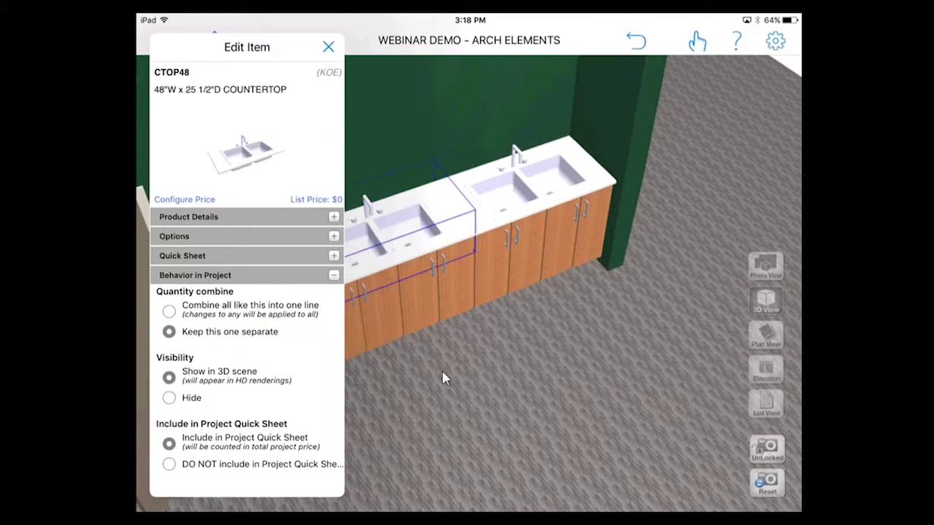
{"action": "left_click", "coordinate": [274, 337]}
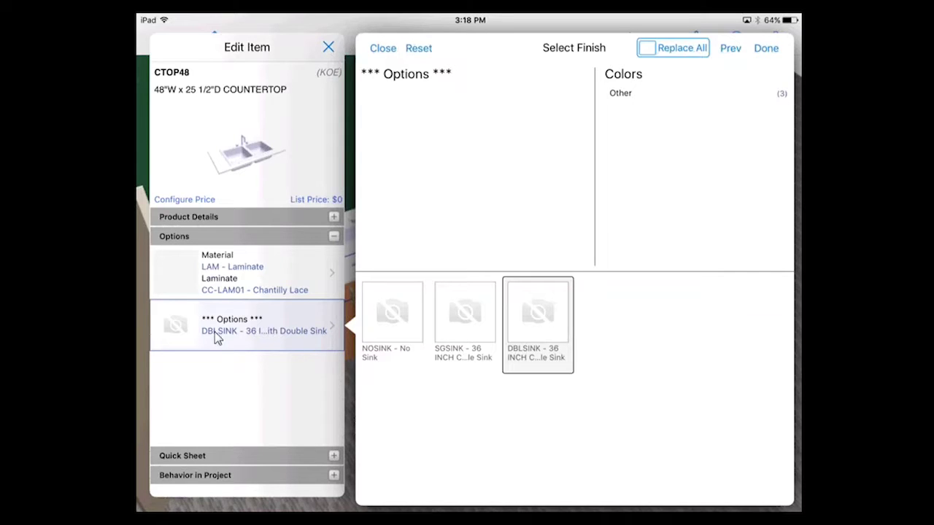
{"action": "left_click", "coordinate": [380, 317]}
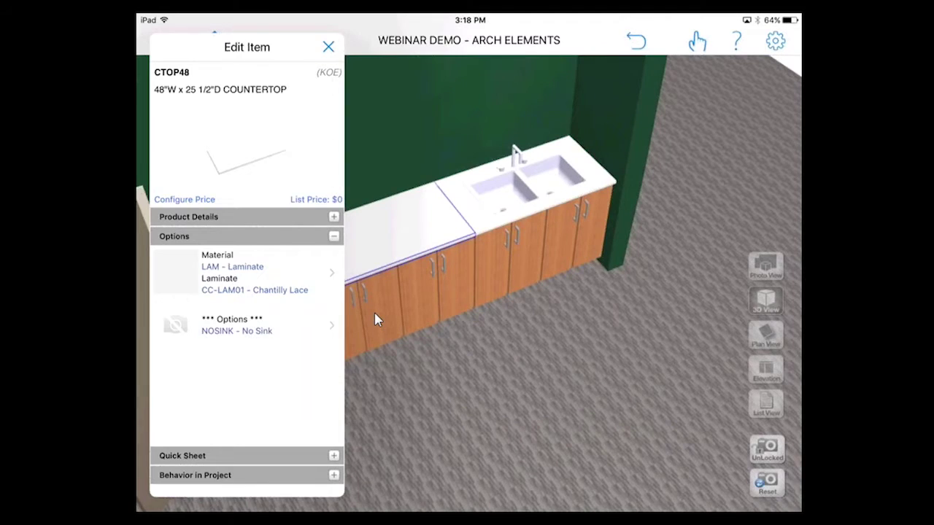
{"action": "left_click", "coordinate": [377, 319]}
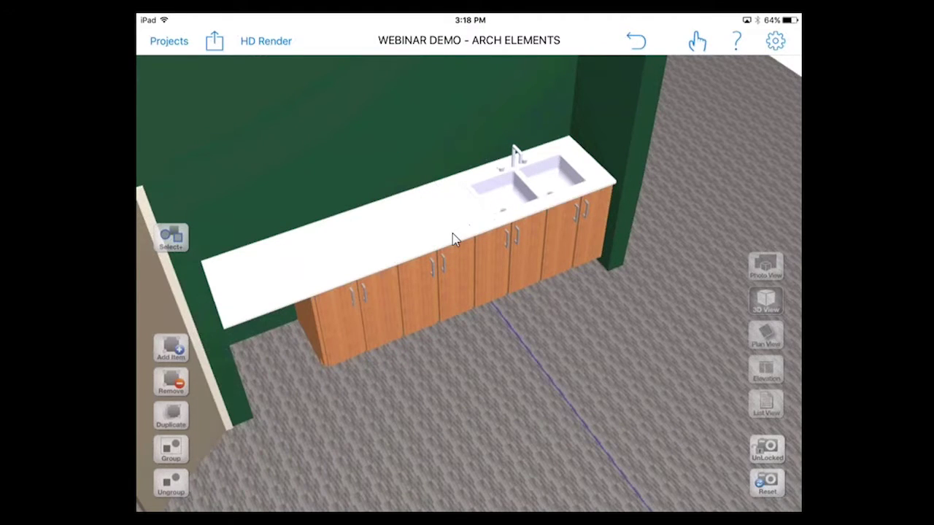
Step: Keep the 48-inch lower cabinet under the plain countertop separate and set its configuration to 3 Drawer 2 Door 3 Drawer
{"action": "left_click", "coordinate": [452, 240]}
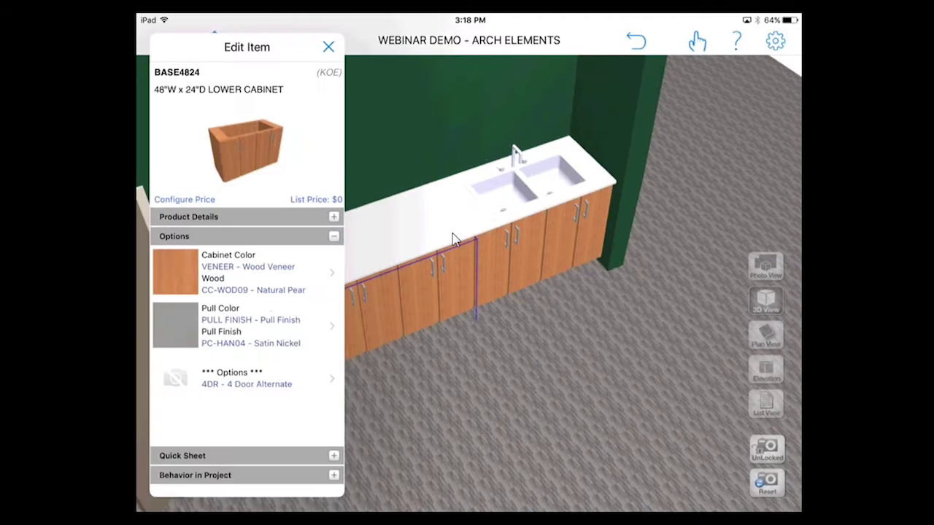
{"action": "left_click", "coordinate": [195, 475]}
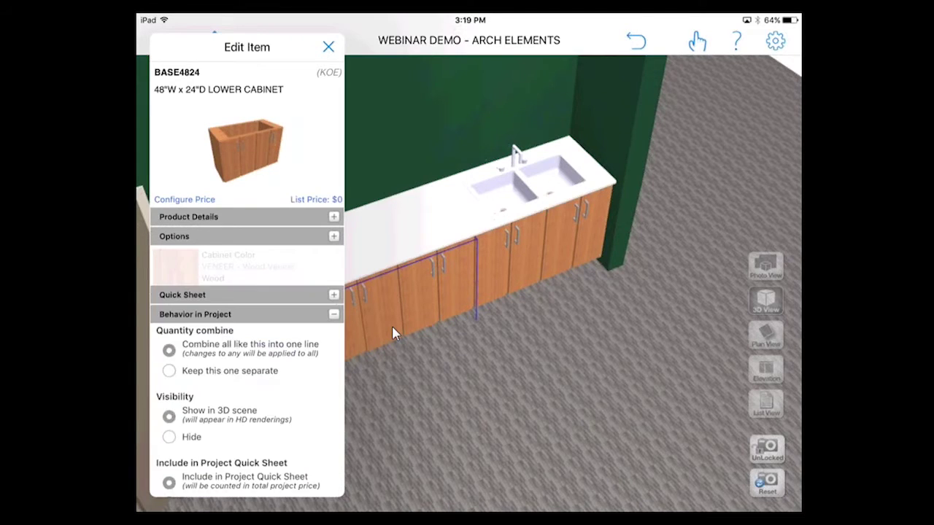
{"action": "left_click", "coordinate": [170, 335]}
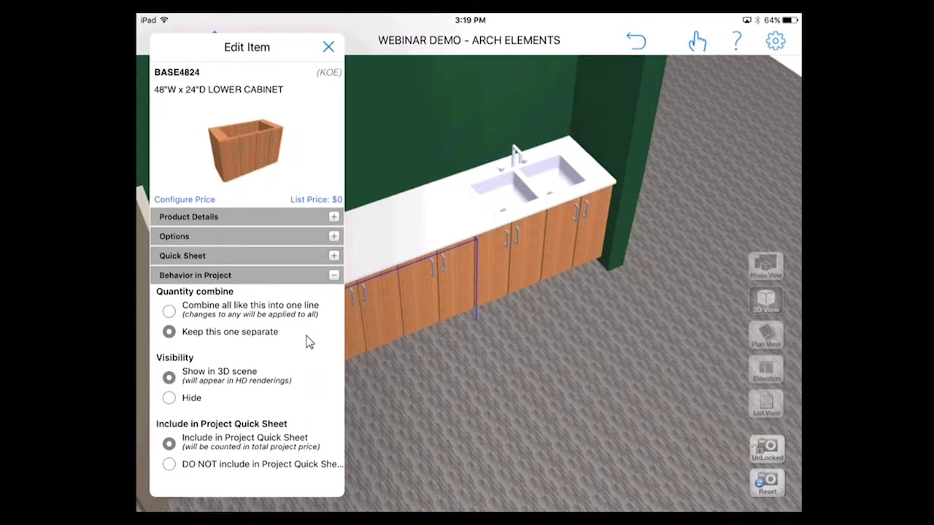
{"action": "left_click", "coordinate": [219, 237]}
{"action": "left_click", "coordinate": [173, 380]}
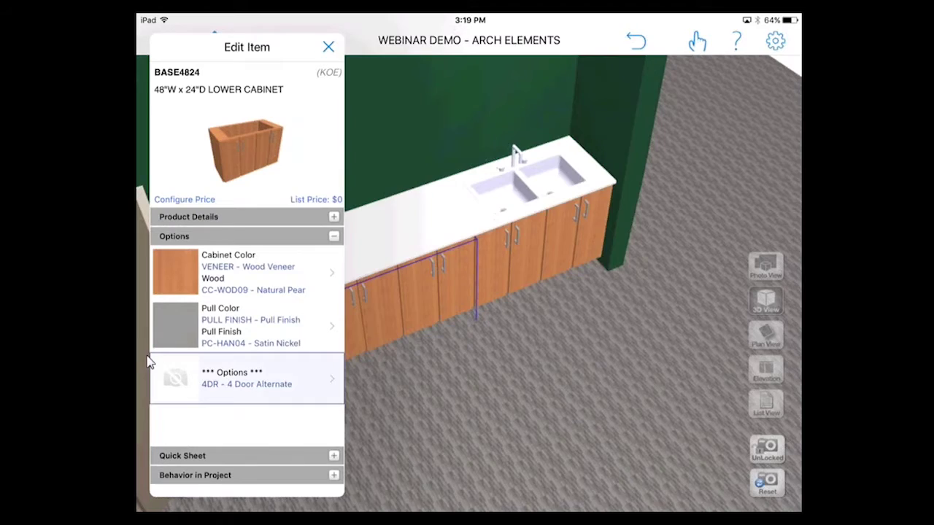
{"action": "left_click", "coordinate": [172, 400]}
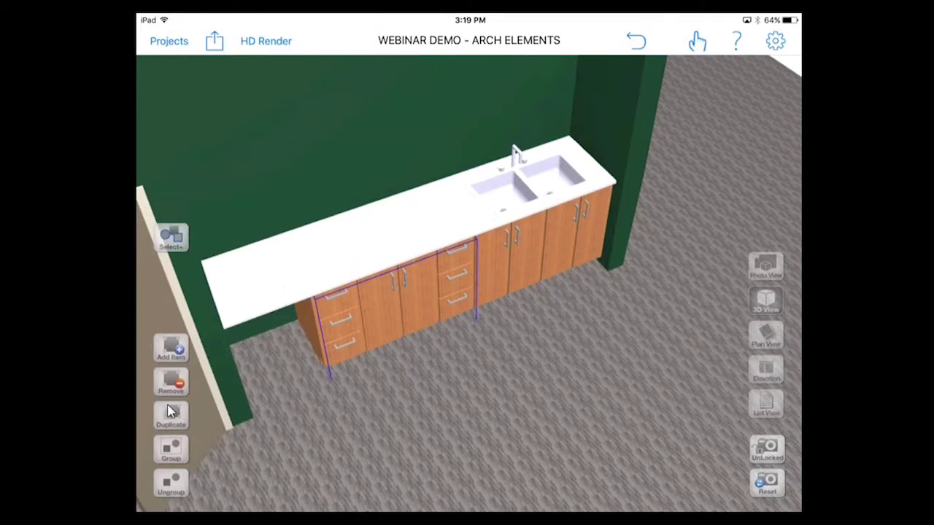
Step: Browse the item catalog from Countertops to the Back Splash category under Work Tops > Splashes
{"action": "left_click_drag", "start_coordinate": [515, 155], "coordinate": [539, 390]}
{"action": "scroll", "coordinate": [539, 391], "scroll_direction": "down", "scroll_amount": 5}
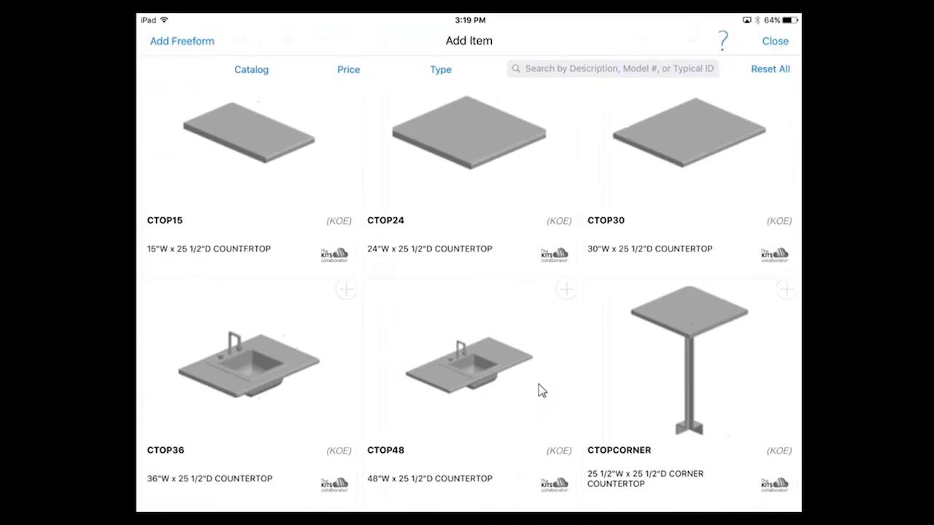
{"action": "scroll", "coordinate": [469, 292], "scroll_direction": "down", "scroll_amount": 3}
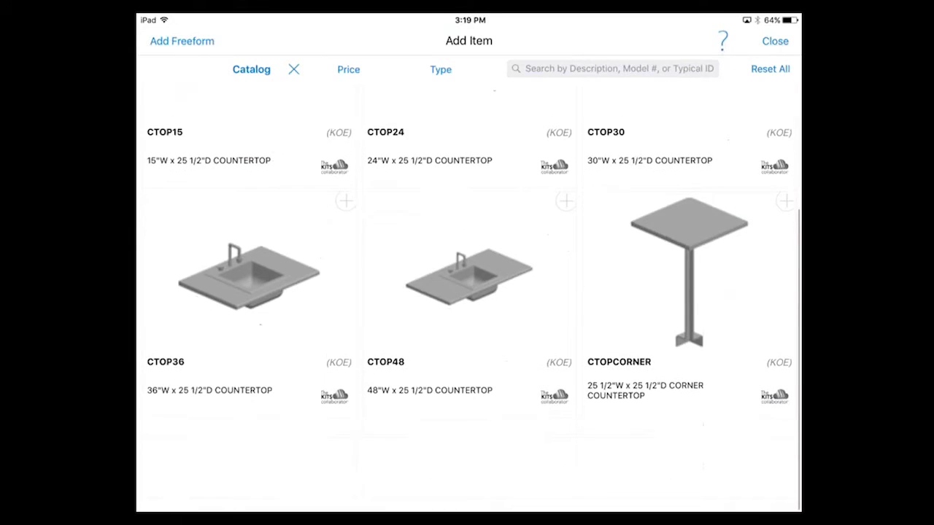
{"action": "scroll", "coordinate": [469, 291], "scroll_direction": "up", "scroll_amount": 3}
{"action": "left_click", "coordinate": [251, 70]}
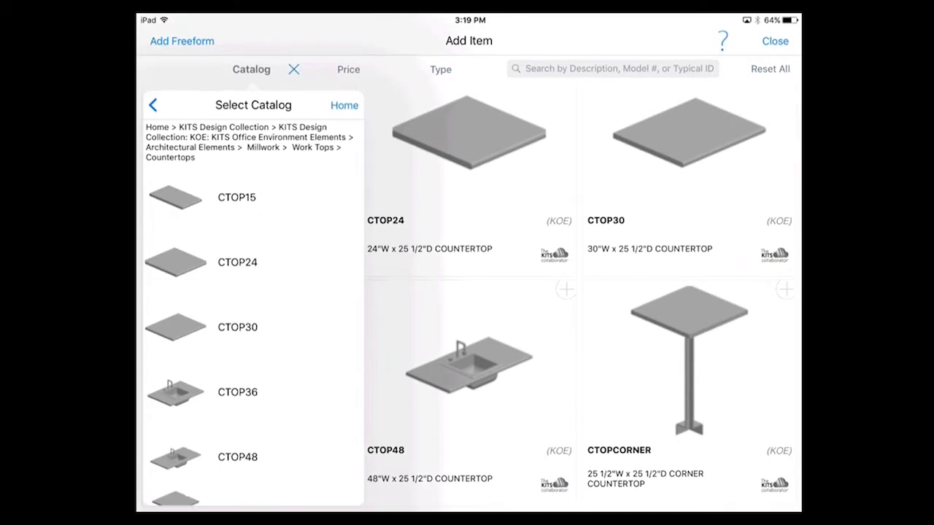
{"action": "scroll", "coordinate": [253, 329], "scroll_direction": "down", "scroll_amount": 2}
{"action": "scroll", "coordinate": [253, 328], "scroll_direction": "up", "scroll_amount": 2}
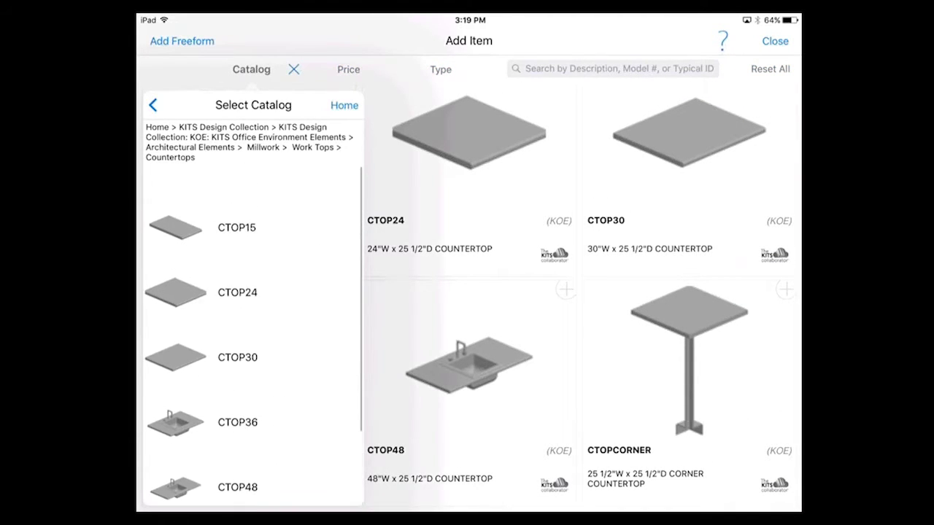
{"action": "left_click", "coordinate": [152, 105]}
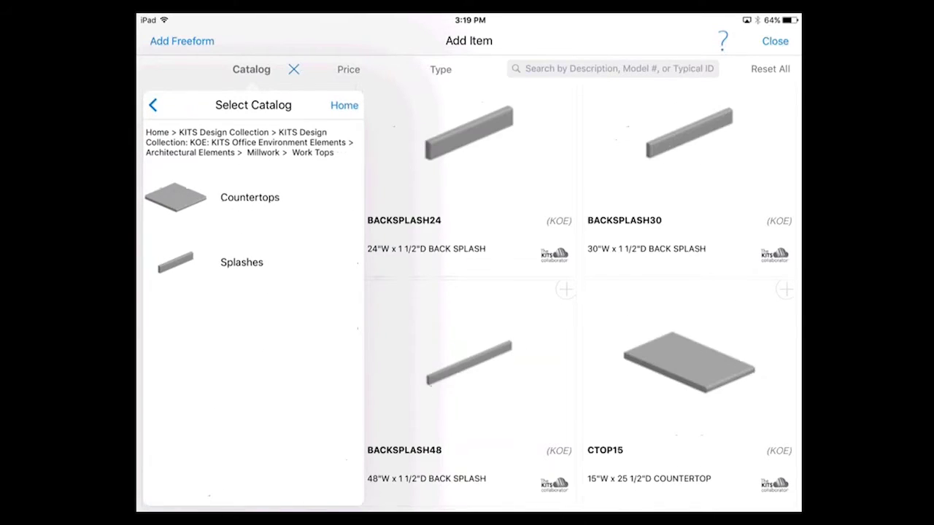
{"action": "left_click", "coordinate": [239, 262]}
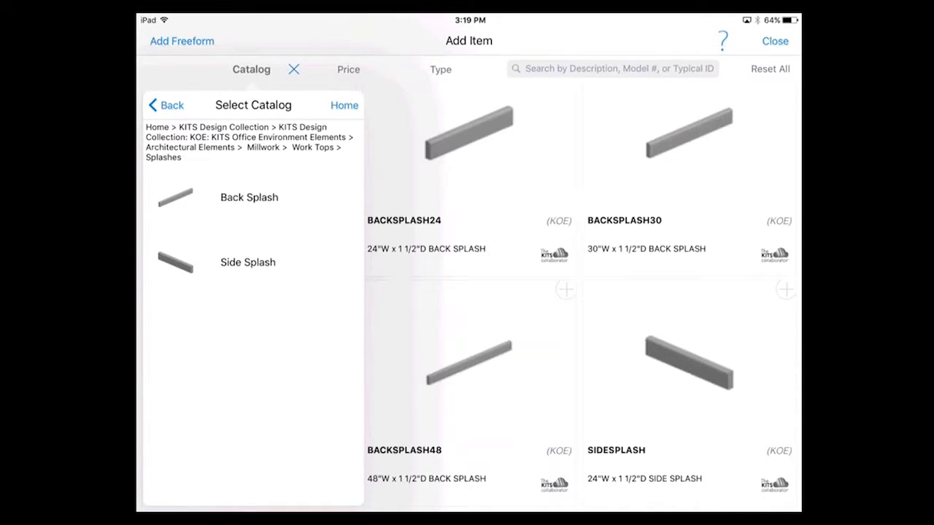
{"action": "left_click", "coordinate": [249, 197]}
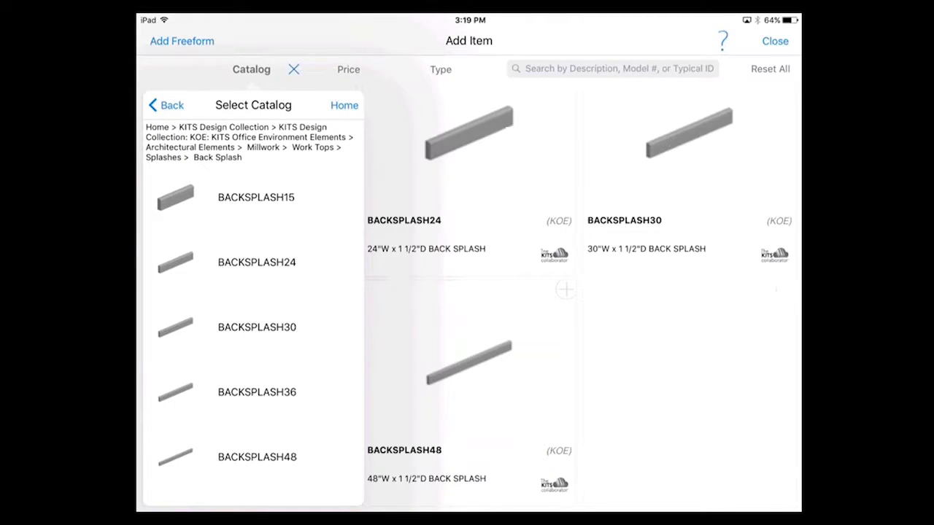
Step: Add the 48"W x 1 1/2"D back splash along the wall behind the double-sink countertop
{"action": "scroll", "coordinate": [253, 328], "scroll_direction": "down", "scroll_amount": 2}
{"action": "left_click", "coordinate": [468, 394]}
{"action": "left_click_drag", "start_coordinate": [241, 149], "coordinate": [453, 392]}
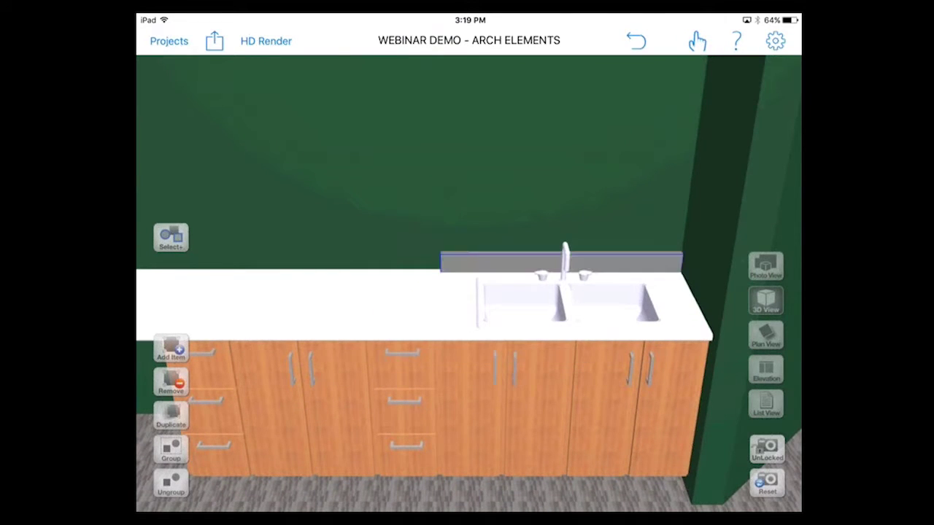
Step: Duplicate the 48-inch back splash in plan view and align the copy along the wall behind the adjacent plain countertop
{"action": "left_click", "coordinate": [766, 336]}
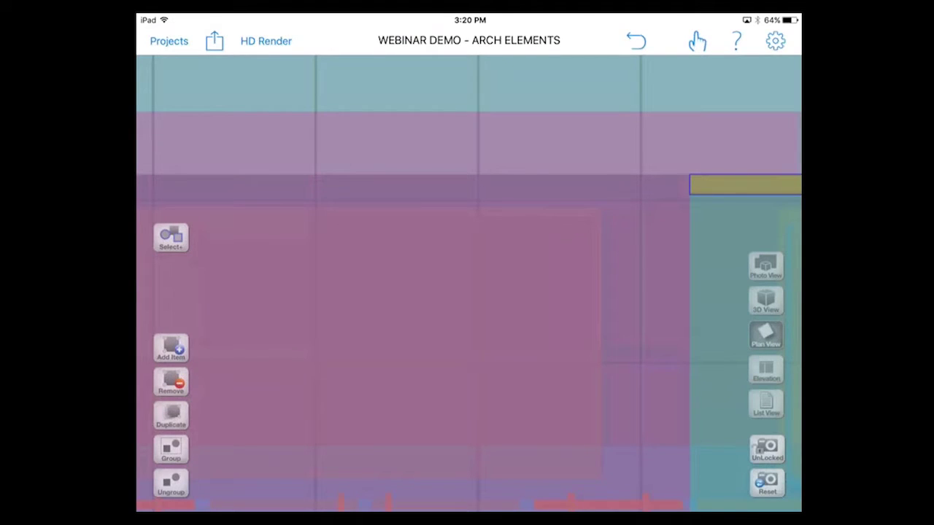
{"action": "left_click", "coordinate": [171, 414]}
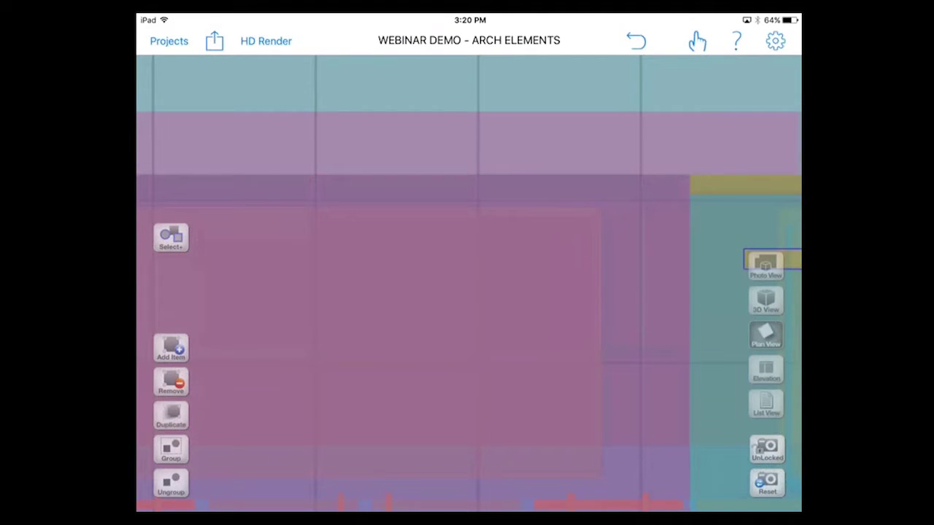
{"action": "left_click_drag", "start_coordinate": [772, 260], "coordinate": [229, 278]}
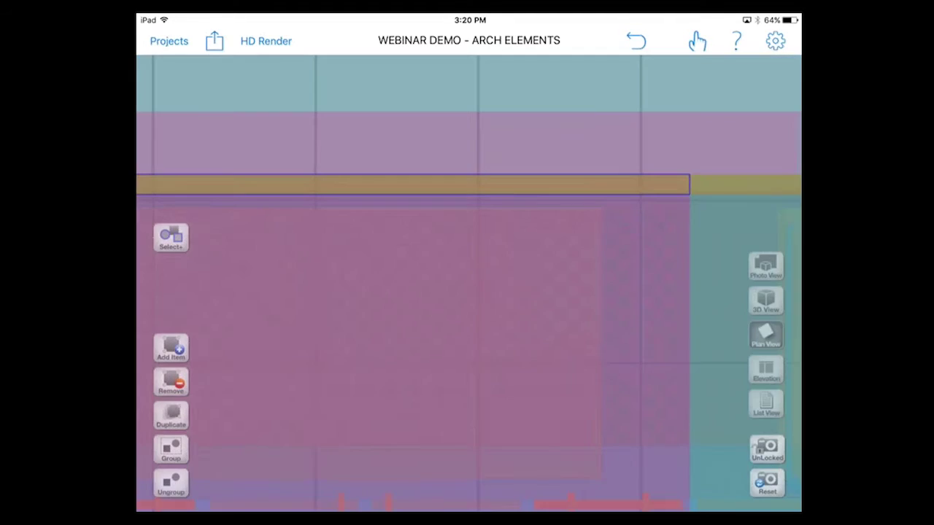
Step: Add the 24"W x 1 1/2"D back splash against the back wall at the open end of the countertop run
{"action": "scroll", "coordinate": [467, 292], "scroll_direction": "down", "scroll_amount": 5}
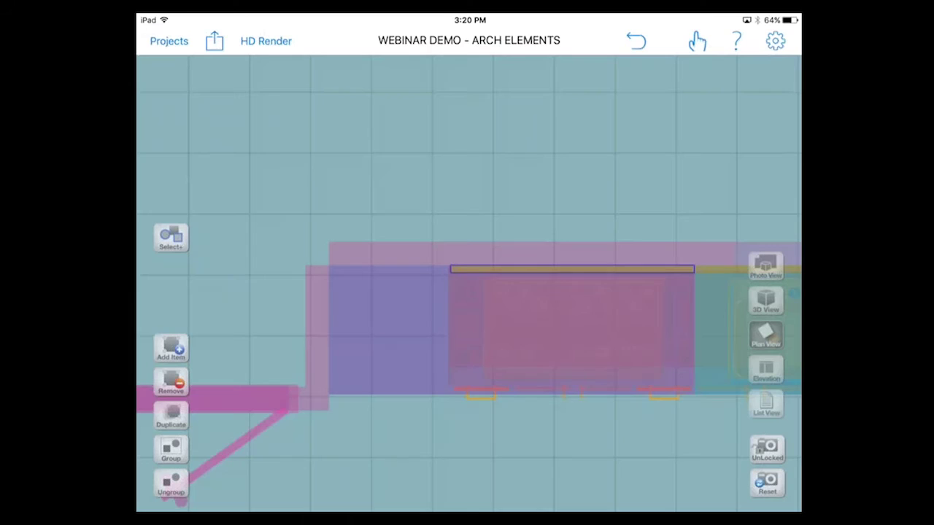
{"action": "left_click", "coordinate": [171, 348]}
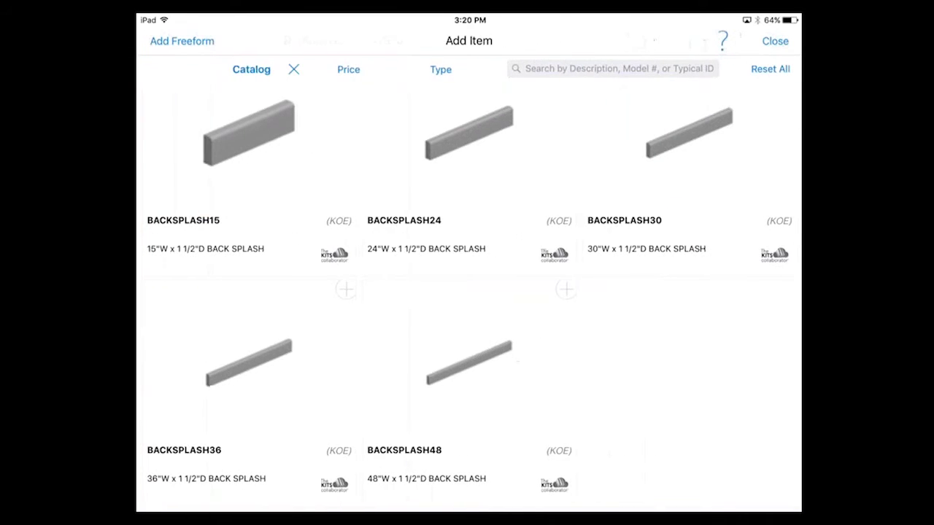
{"action": "left_click", "coordinate": [467, 175]}
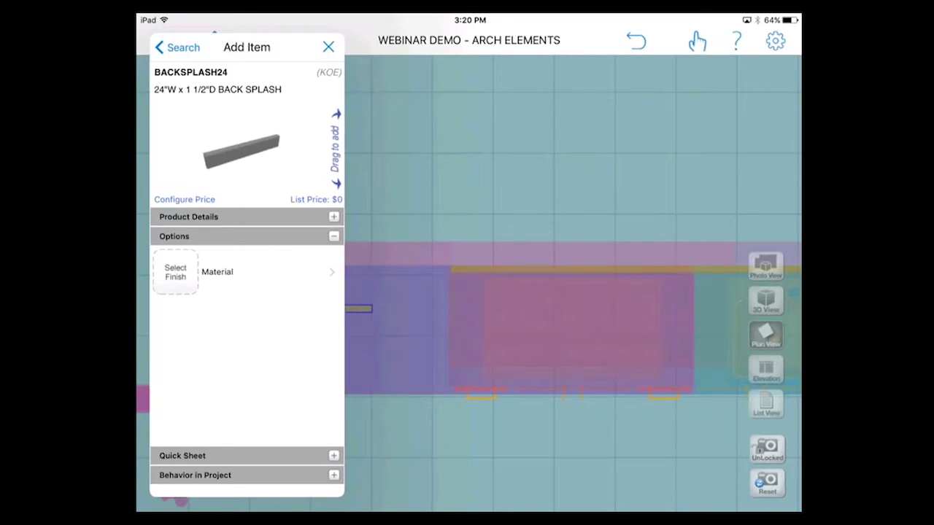
{"action": "left_click_drag", "start_coordinate": [241, 150], "coordinate": [248, 154]}
{"action": "left_click_drag", "start_coordinate": [311, 310], "coordinate": [446, 234]}
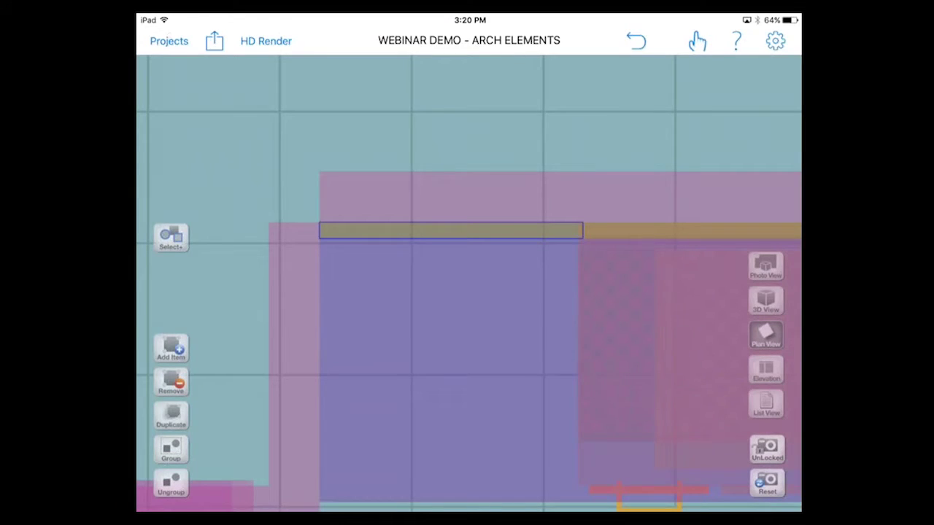
Step: Add the 24"W x 1 1/2"D side splash from the Side Splash category onto the end countertop
{"action": "left_click", "coordinate": [171, 348]}
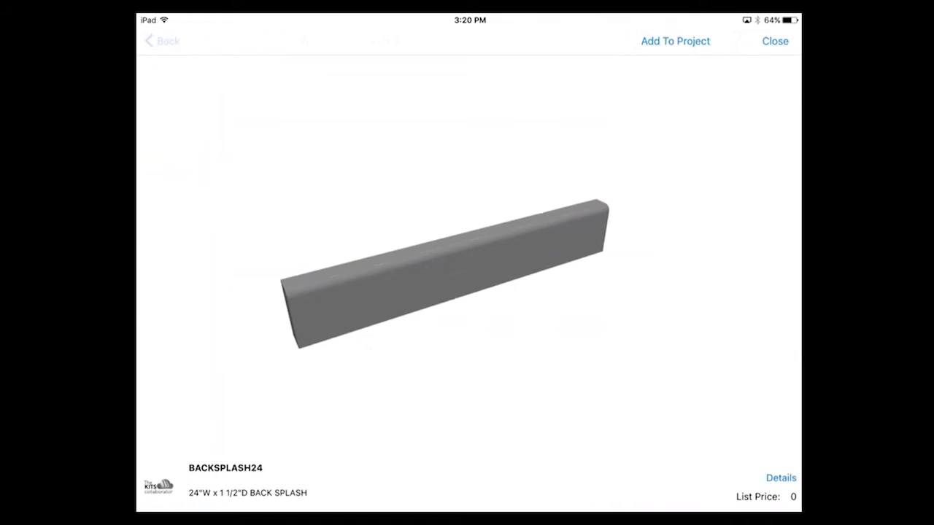
{"action": "left_click", "coordinate": [162, 41]}
{"action": "left_click", "coordinate": [251, 69]}
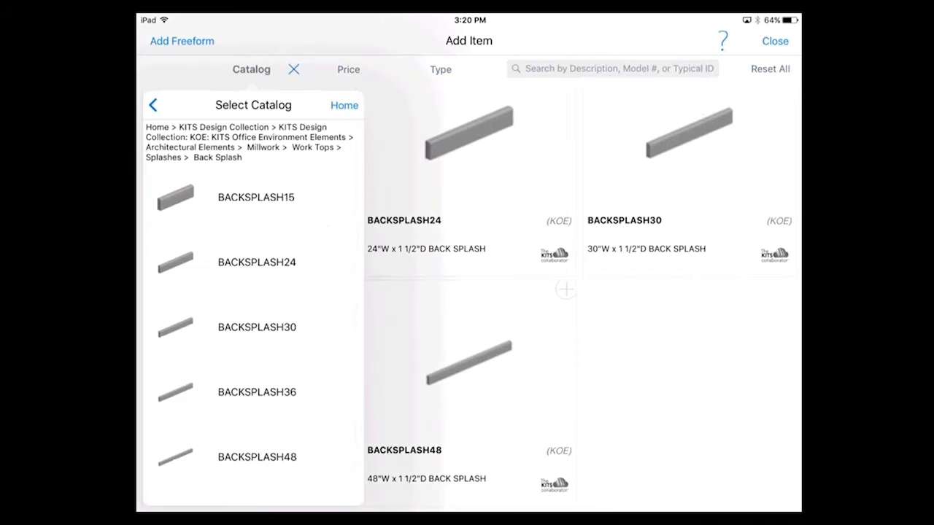
{"action": "left_click", "coordinate": [152, 105]}
{"action": "left_click", "coordinate": [246, 263]}
{"action": "left_click", "coordinate": [289, 197]}
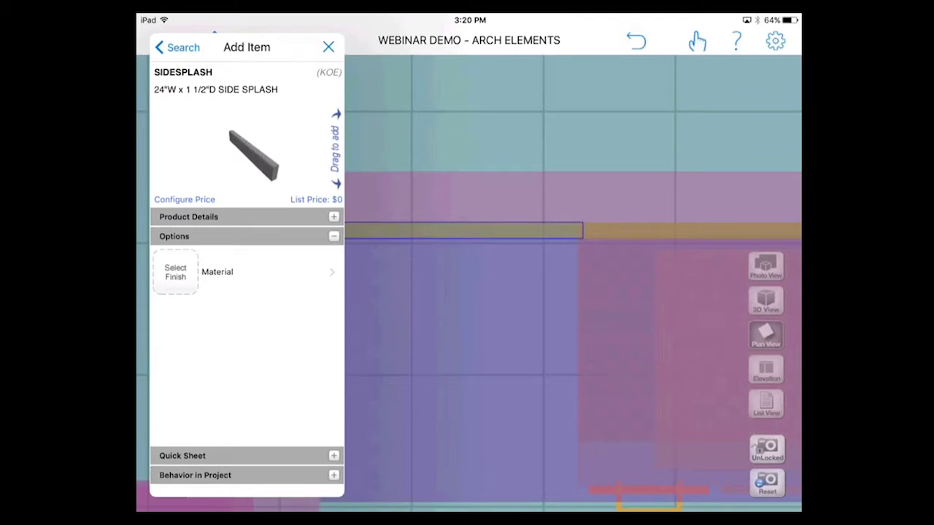
{"action": "left_click_drag", "start_coordinate": [254, 155], "coordinate": [437, 371]}
Step: Move the side splash against the side wall at the double-sink end of the counter, butted to the back splash
{"action": "scroll", "coordinate": [467, 292], "scroll_direction": "down", "scroll_amount": 5}
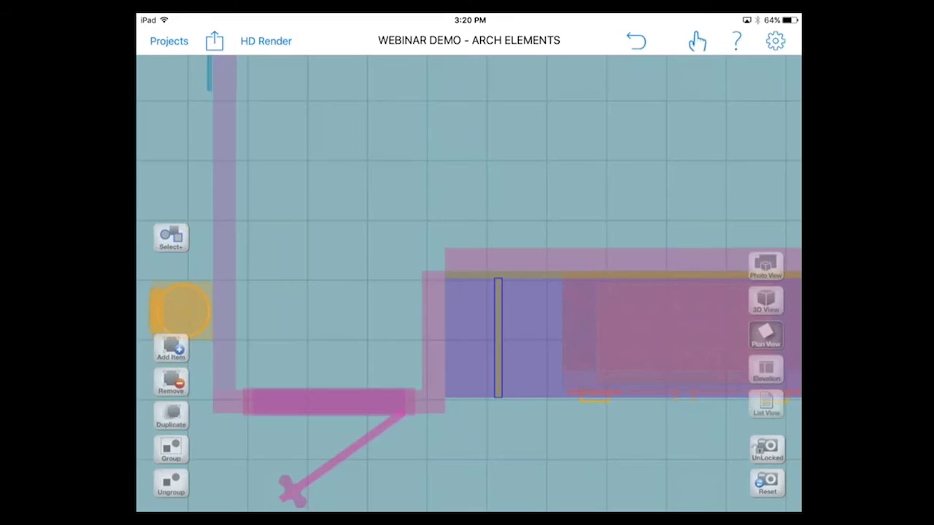
{"action": "left_click_drag", "start_coordinate": [498, 335], "coordinate": [481, 321]}
{"action": "scroll", "coordinate": [467, 321], "scroll_direction": "up", "scroll_amount": 3}
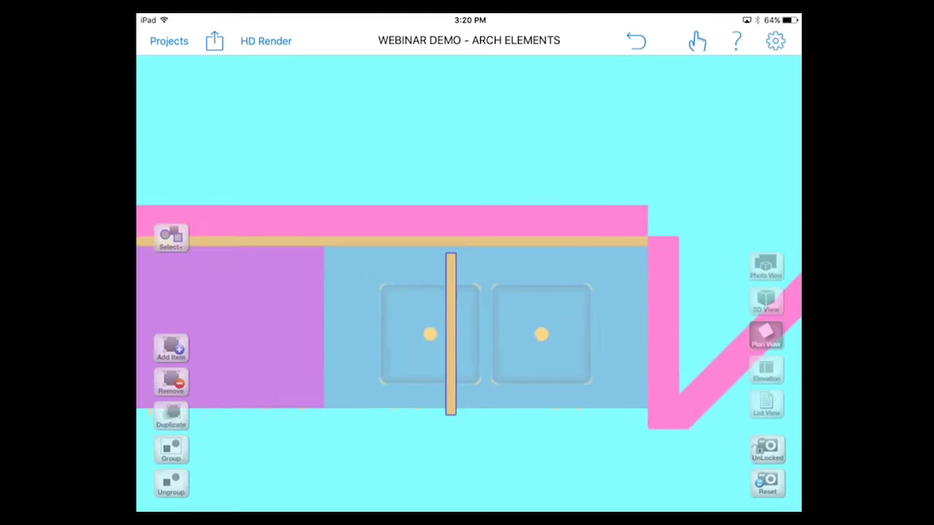
{"action": "left_click_drag", "start_coordinate": [423, 325], "coordinate": [658, 337]}
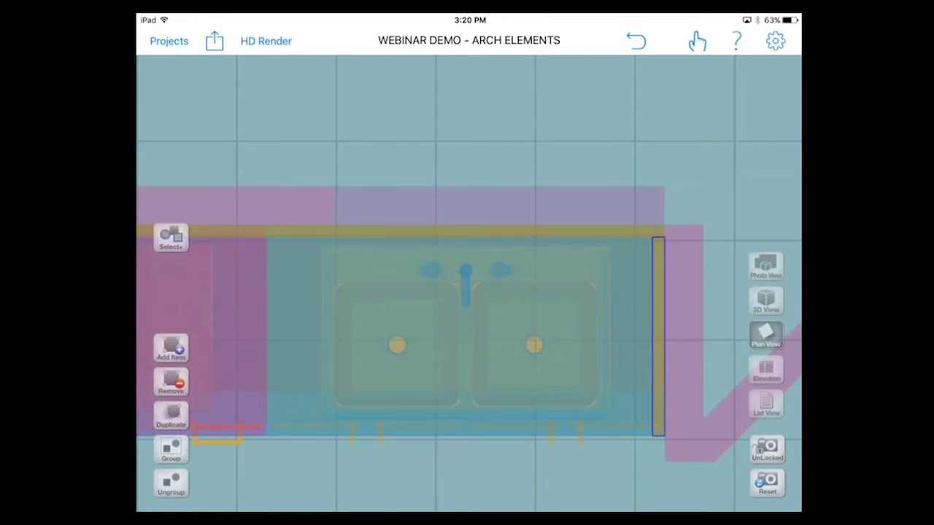
Step: Duplicate the side splash in 3D view and place the copy against the opposite side wall at the countertop's open end
{"action": "left_click", "coordinate": [765, 299]}
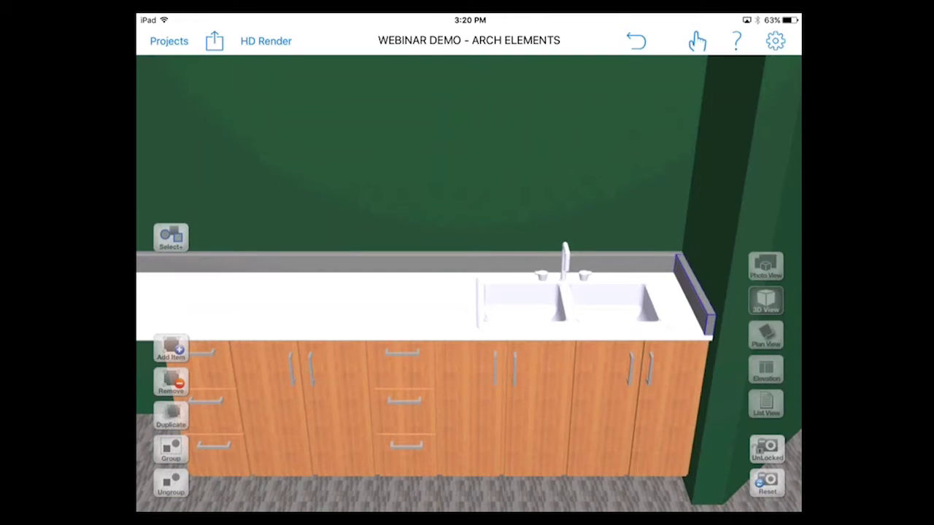
{"action": "left_click_drag", "start_coordinate": [511, 380], "coordinate": [563, 377]}
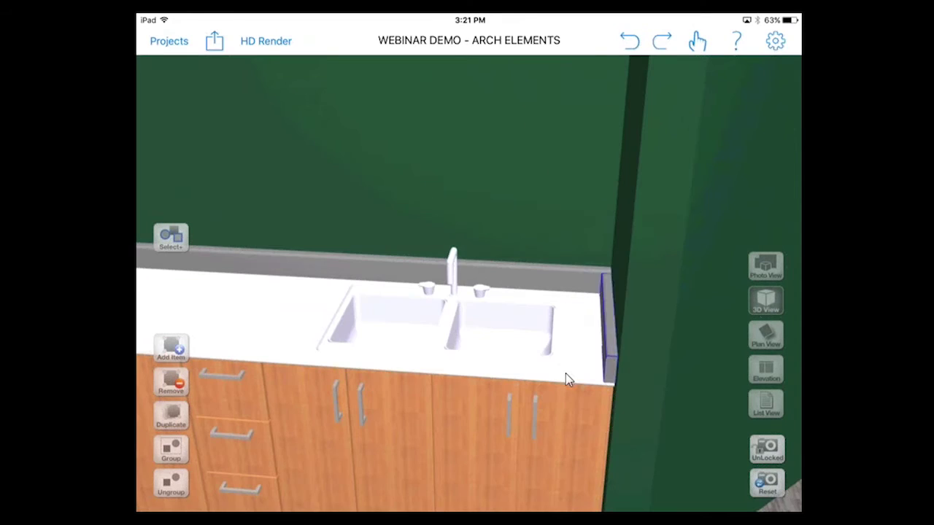
{"action": "left_click", "coordinate": [171, 416]}
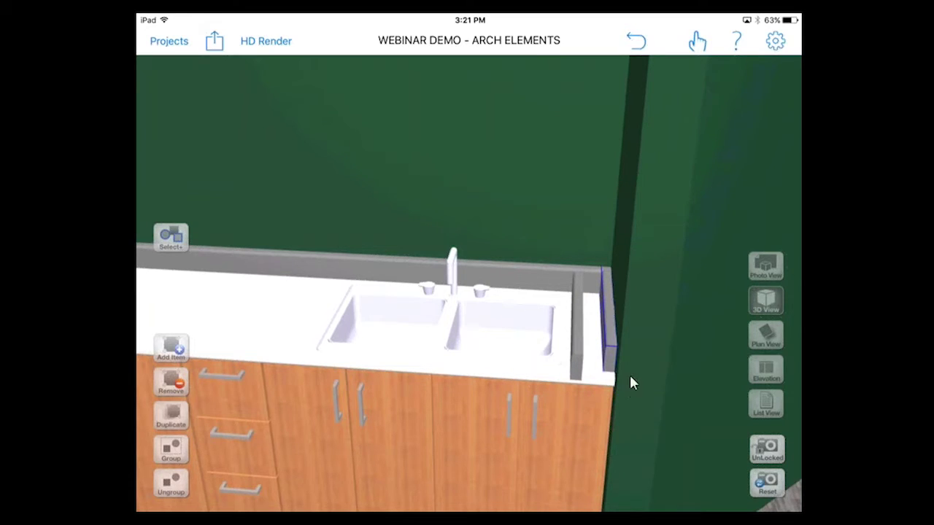
{"action": "left_click_drag", "start_coordinate": [615, 333], "coordinate": [592, 352]}
{"action": "left_click_drag", "start_coordinate": [531, 321], "coordinate": [242, 305]}
{"action": "scroll", "coordinate": [208, 380], "scroll_direction": "down", "scroll_amount": 5}
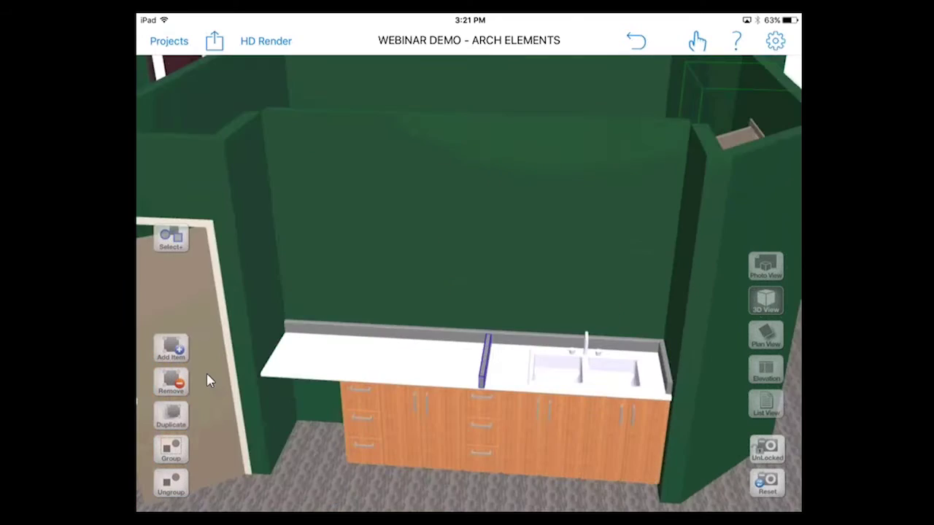
{"action": "left_click_drag", "start_coordinate": [508, 365], "coordinate": [354, 356]}
{"action": "scroll", "coordinate": [326, 397], "scroll_direction": "up", "scroll_amount": 5}
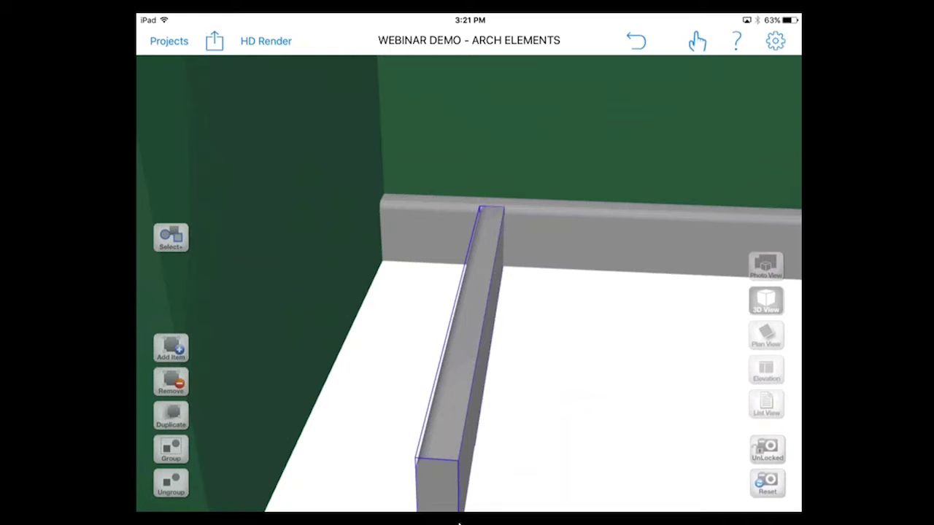
{"action": "left_click_drag", "start_coordinate": [460, 522], "coordinate": [450, 374]}
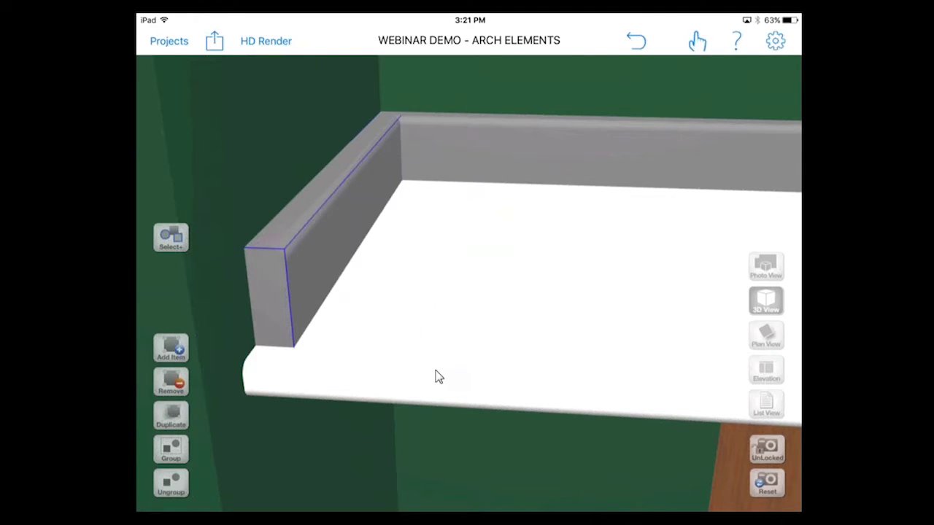
Step: Choose a white laminate finish for the 24"W x 1 1/2"D side splash material with Replace All enabled
{"action": "left_click_drag", "start_coordinate": [226, 340], "coordinate": [354, 313]}
{"action": "double_click", "coordinate": [352, 322]}
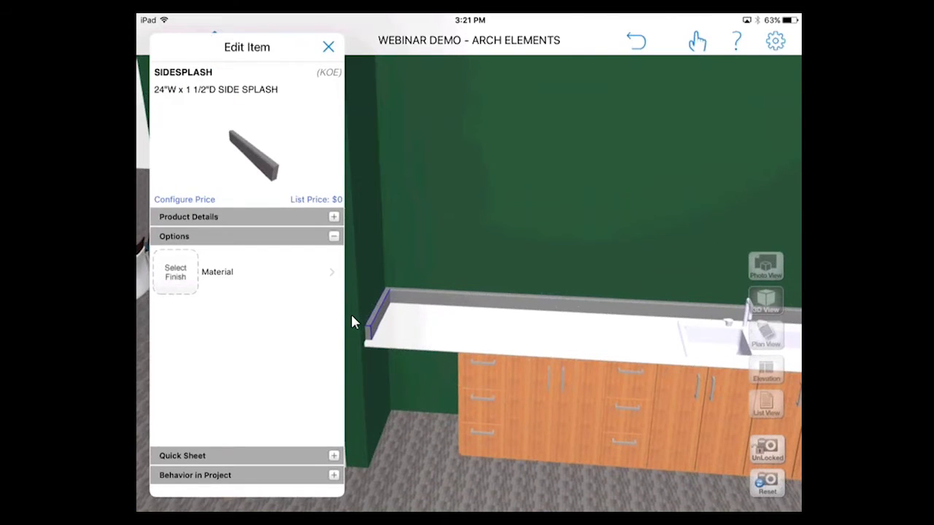
{"action": "left_click", "coordinate": [332, 272]}
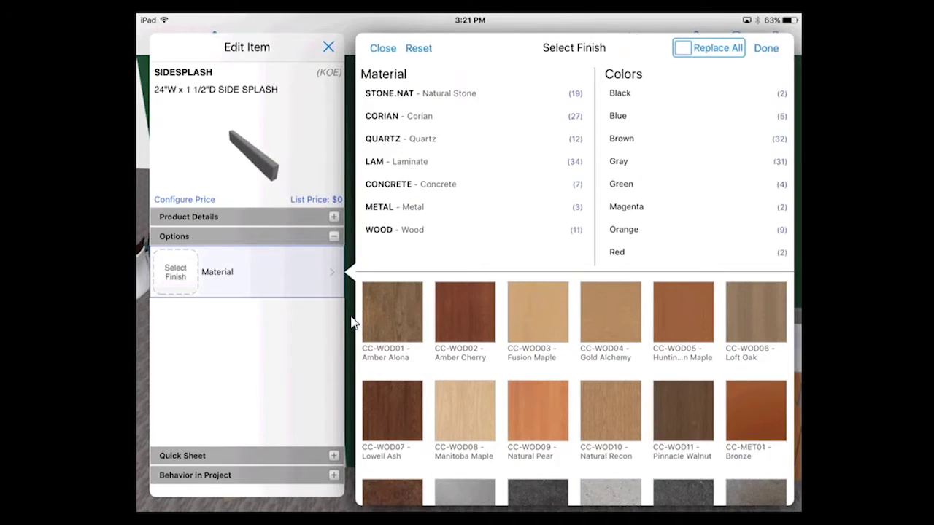
{"action": "left_click", "coordinate": [683, 48]}
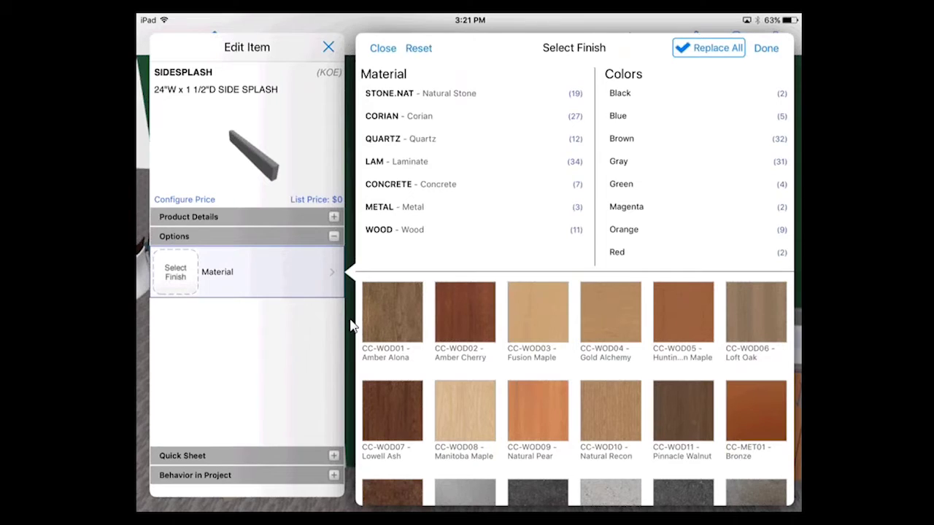
{"action": "left_click", "coordinate": [399, 161]}
{"action": "scroll", "coordinate": [697, 176], "scroll_direction": "down", "scroll_amount": 3}
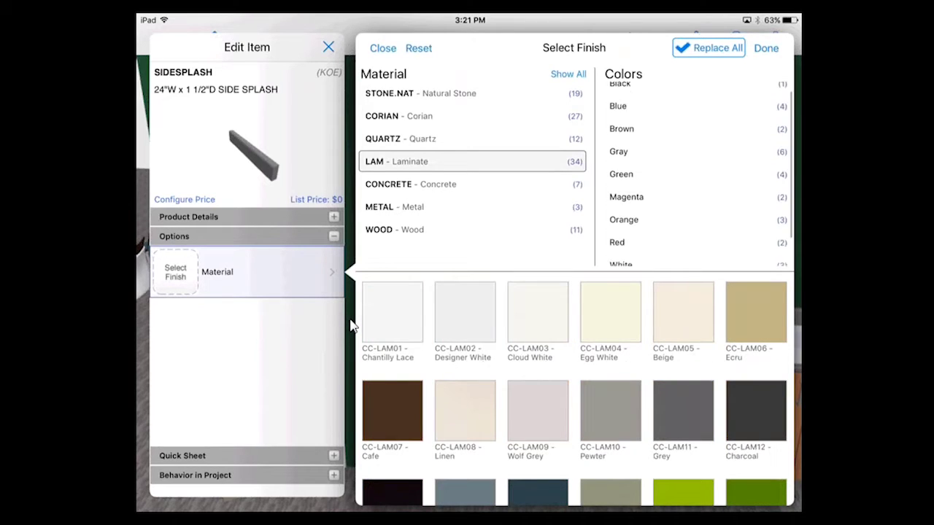
{"action": "left_click", "coordinate": [621, 232]}
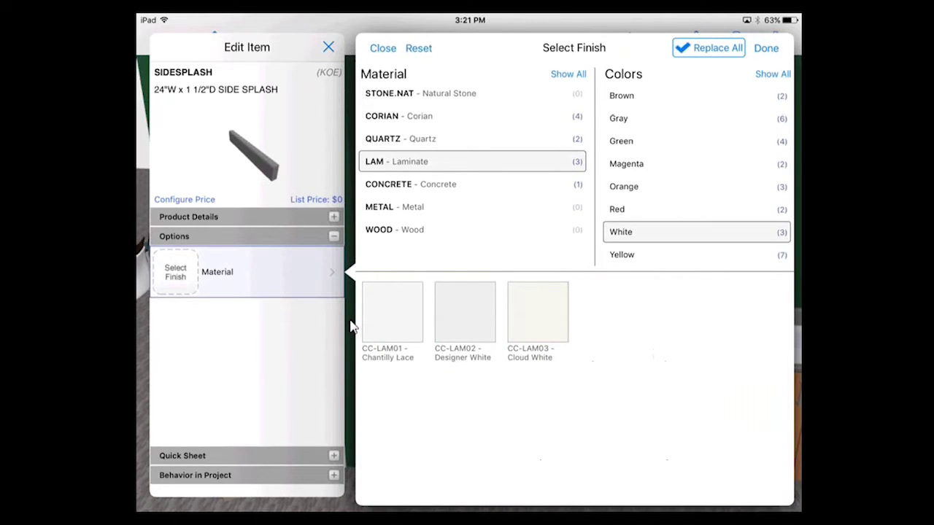
{"action": "left_click", "coordinate": [354, 326]}
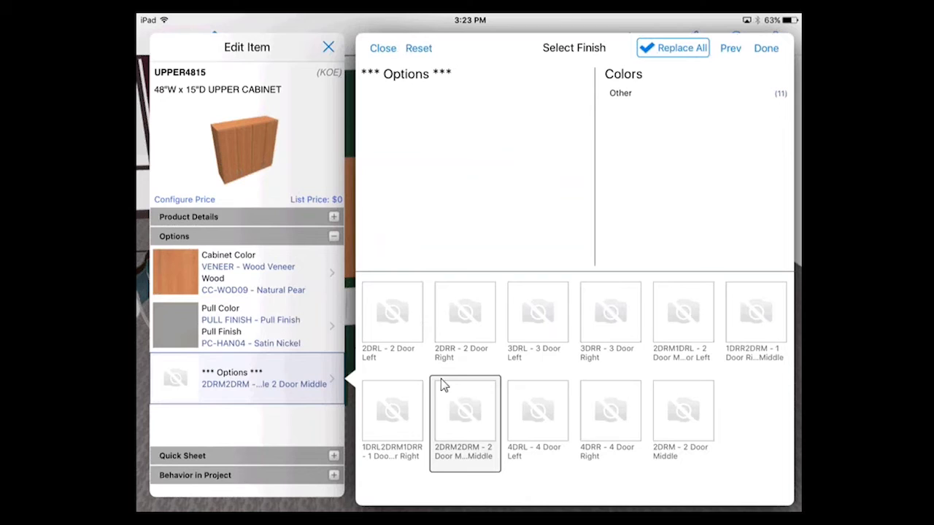
Step: Try the 3DRL - 3 Door Left and 3DRR - 3 Door Right options on the 48"W x 15"D upper cabinet
{"action": "key", "text": "Up"}
{"action": "key", "text": "Right"}
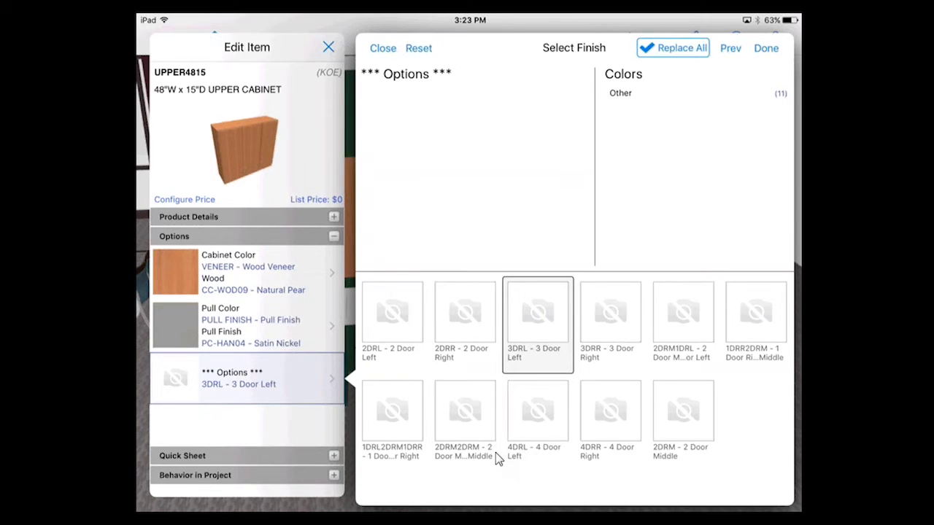
{"action": "key", "text": "Right"}
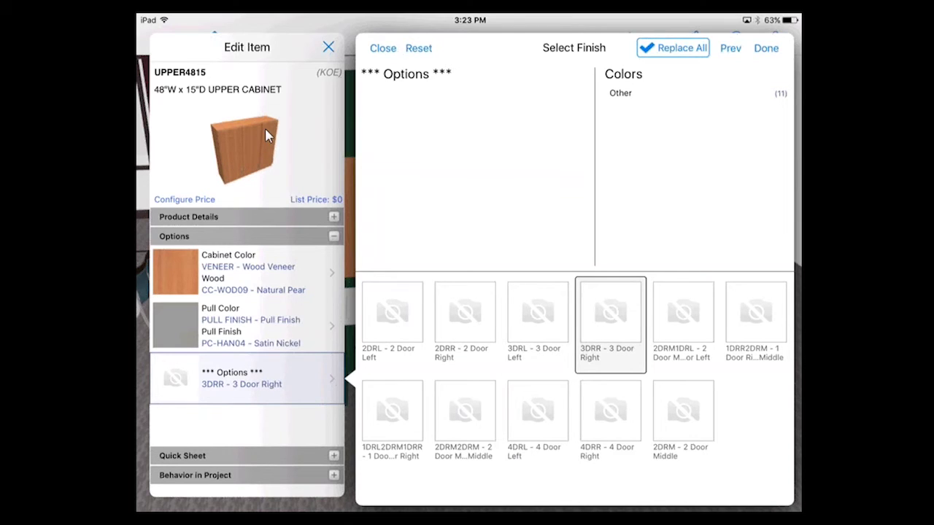
Step: Set the 48"W x 15"D upper cabinet's door option to 2DRM2DRM and finish editing the item
{"action": "key", "text": "Down"}
{"action": "key", "text": "Left"}
{"action": "key", "text": "Left"}
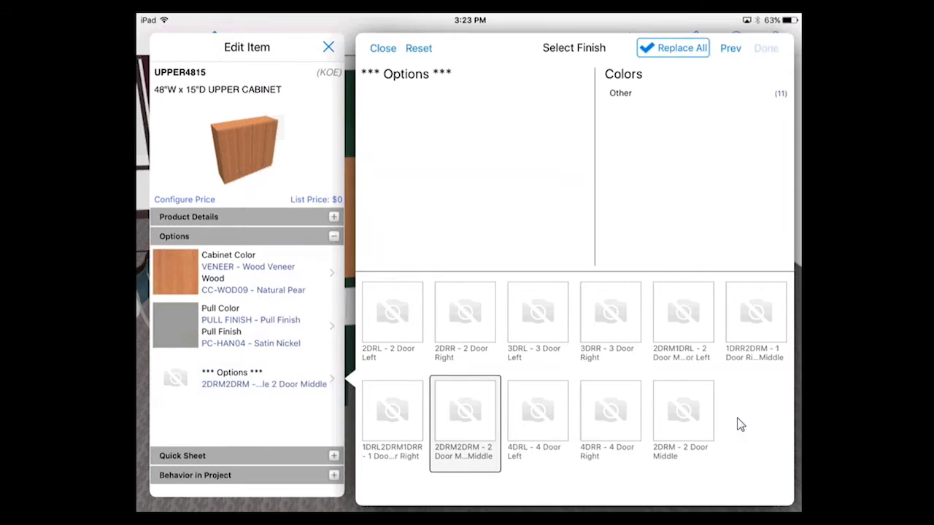
{"action": "key", "text": "Escape"}
{"action": "key", "text": "Escape"}
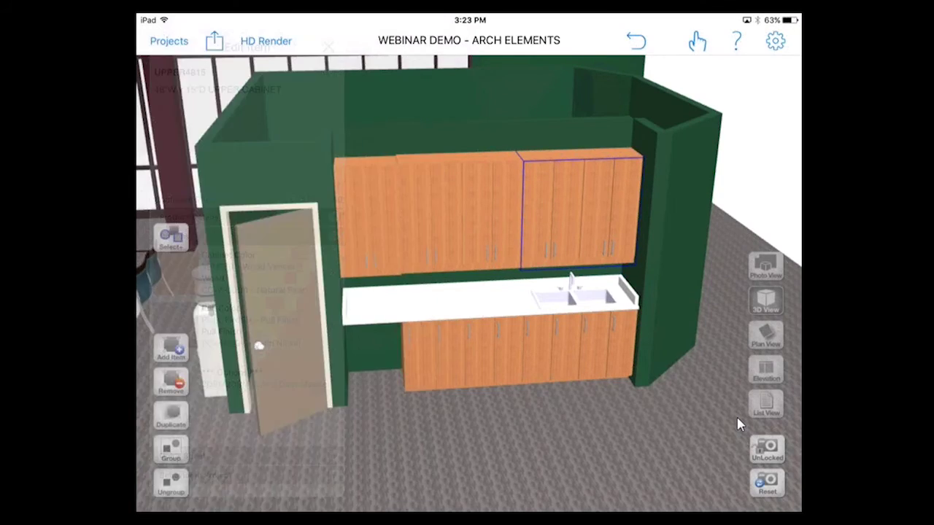
Step: Raise the two-door upper cabinet at the countertop's open end until it is level with the adjacent upper cabinets
{"action": "scroll", "coordinate": [739, 425], "scroll_direction": "up", "scroll_amount": 5}
{"action": "key", "text": "Tab"}
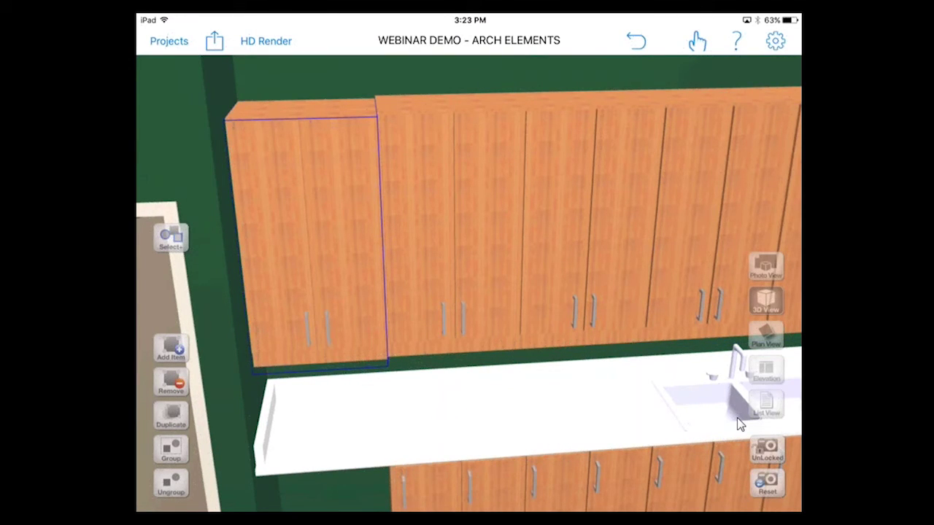
{"action": "key", "text": "Up"}
{"action": "key", "text": "Up"}
{"action": "key", "text": "Up"}
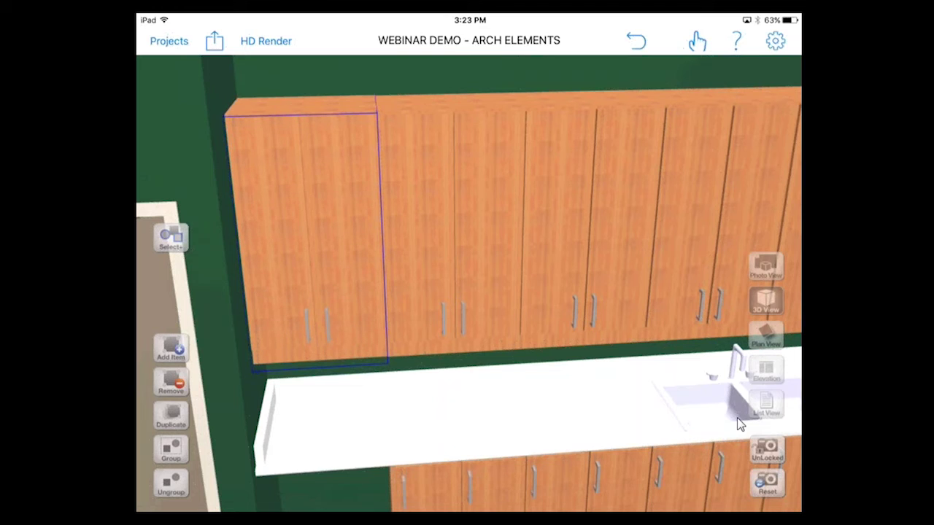
{"action": "key", "text": "Up"}
{"action": "key", "text": "Escape"}
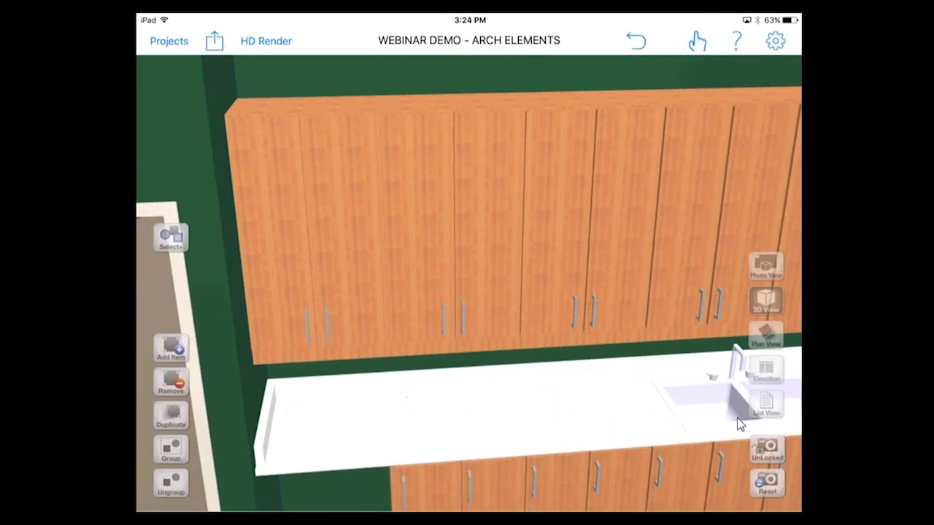
Step: Examine the kitchenette with its upper cabinets and the surrounding reception and waiting area in 3D from several angles
{"action": "scroll", "coordinate": [739, 425], "scroll_direction": "down", "scroll_amount": 10}
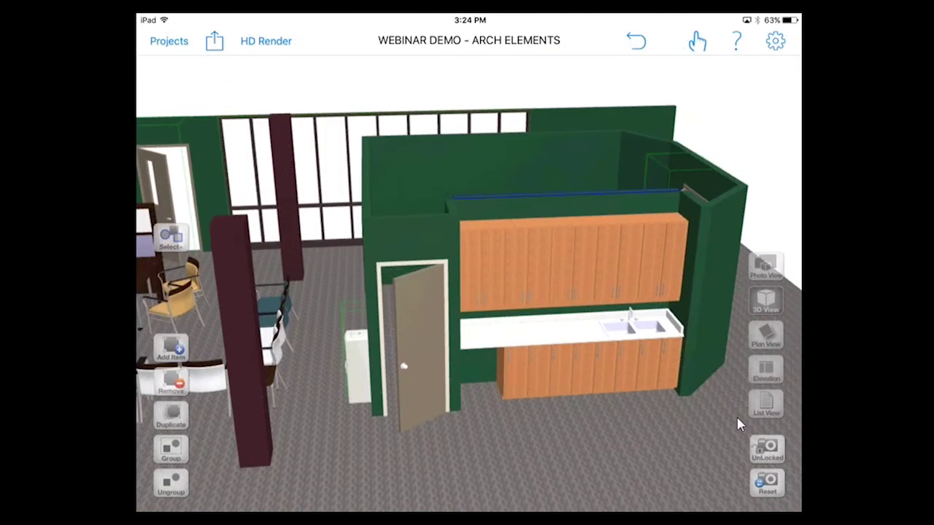
{"action": "scroll", "coordinate": [738, 425], "scroll_direction": "left", "scroll_amount": 5}
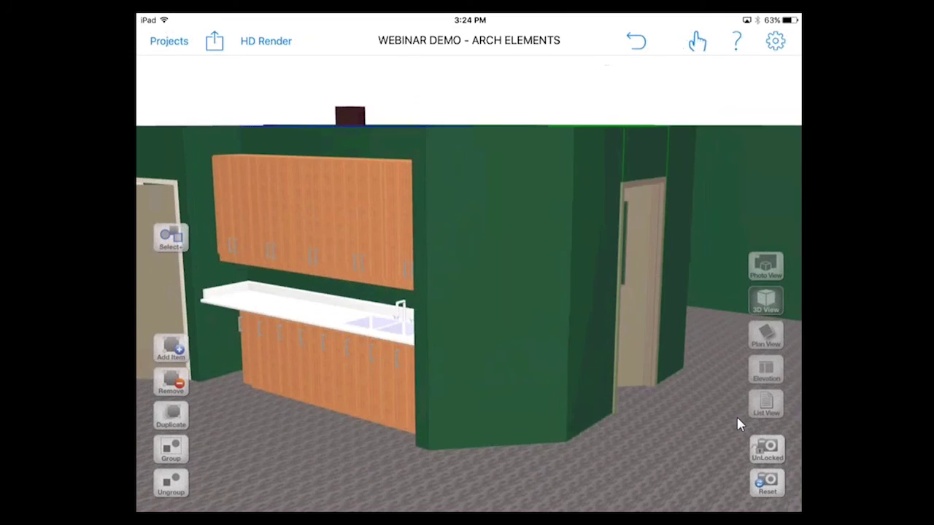
{"action": "left_click_drag", "start_coordinate": [738, 424], "coordinate": [679, 173]}
{"action": "scroll", "coordinate": [678, 174], "scroll_direction": "down", "scroll_amount": 10}
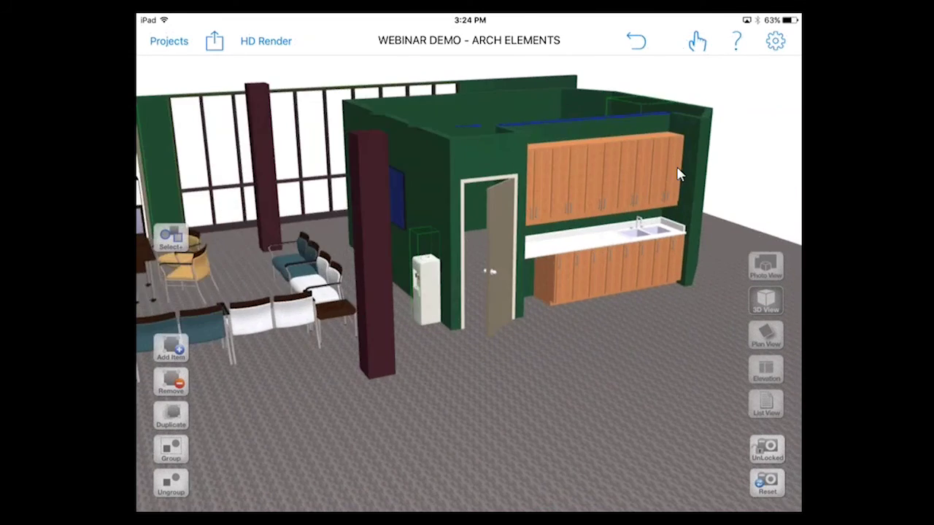
{"action": "scroll", "coordinate": [677, 173], "scroll_direction": "left", "scroll_amount": 8}
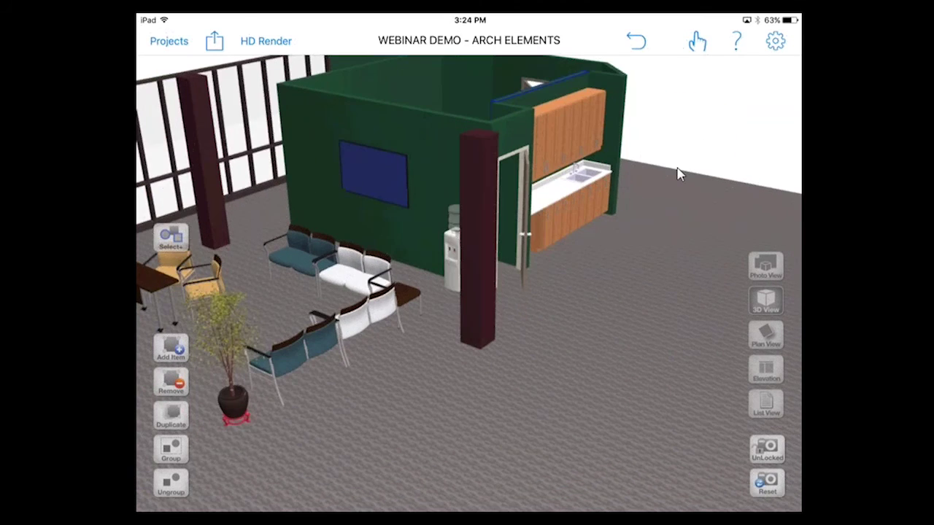
{"action": "scroll", "coordinate": [679, 174], "scroll_direction": "left", "scroll_amount": 6}
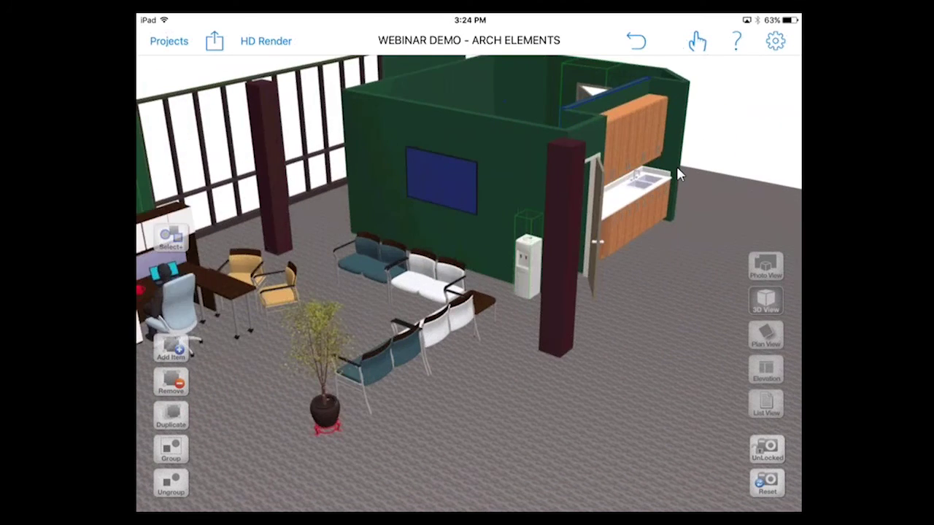
{"action": "scroll", "coordinate": [678, 174], "scroll_direction": "up", "scroll_amount": 5}
{"action": "scroll", "coordinate": [678, 173], "scroll_direction": "right", "scroll_amount": 3}
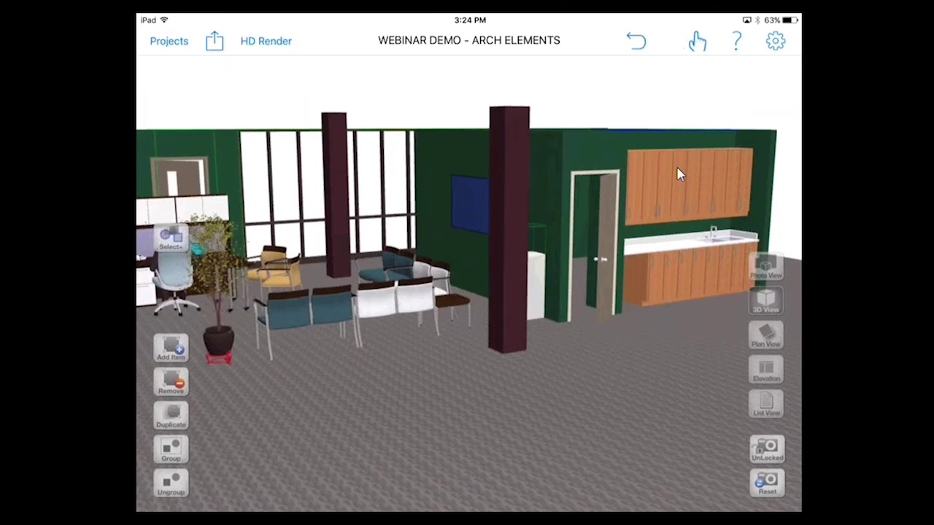
{"action": "scroll", "coordinate": [677, 173], "scroll_direction": "left", "scroll_amount": 10}
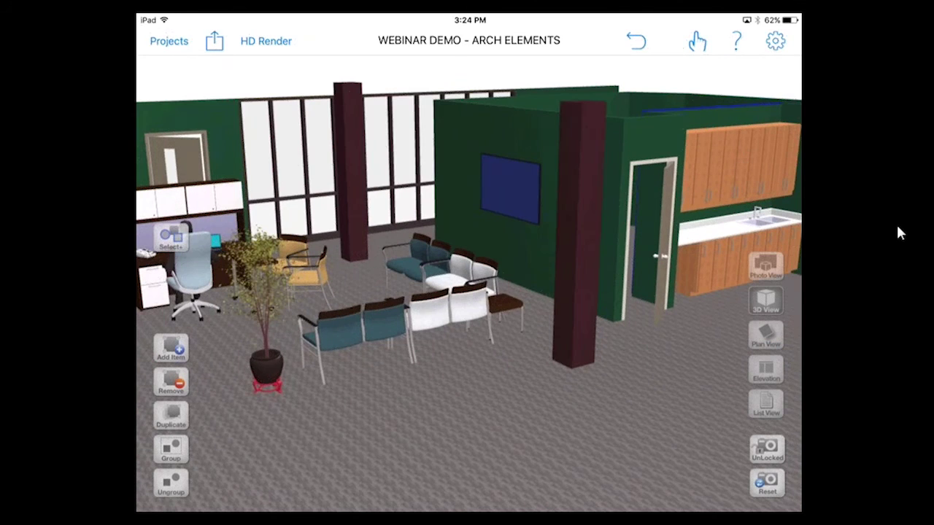